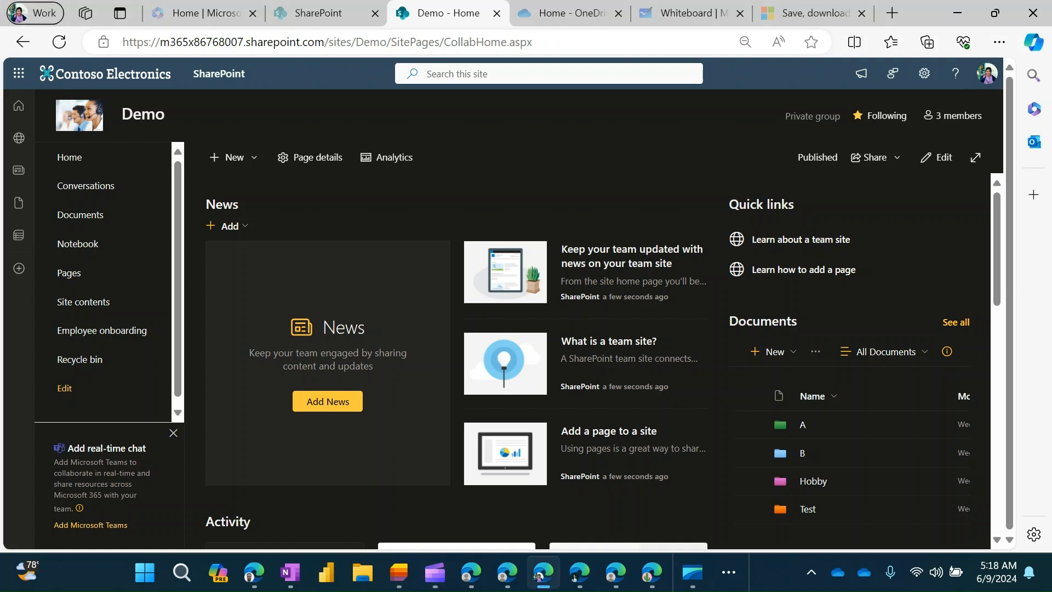
left_click(987, 74)
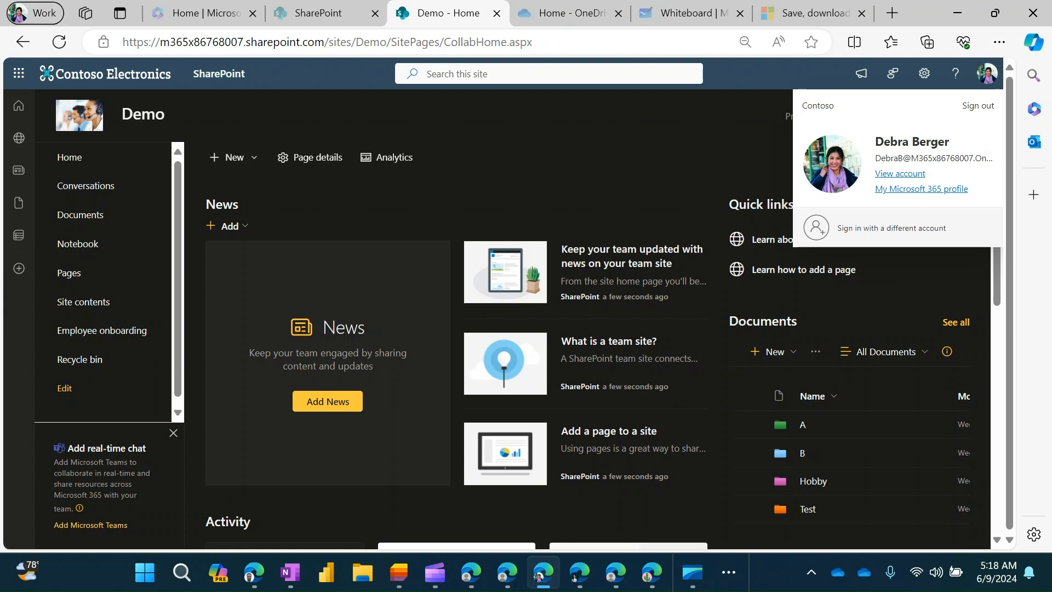
key("Escape")
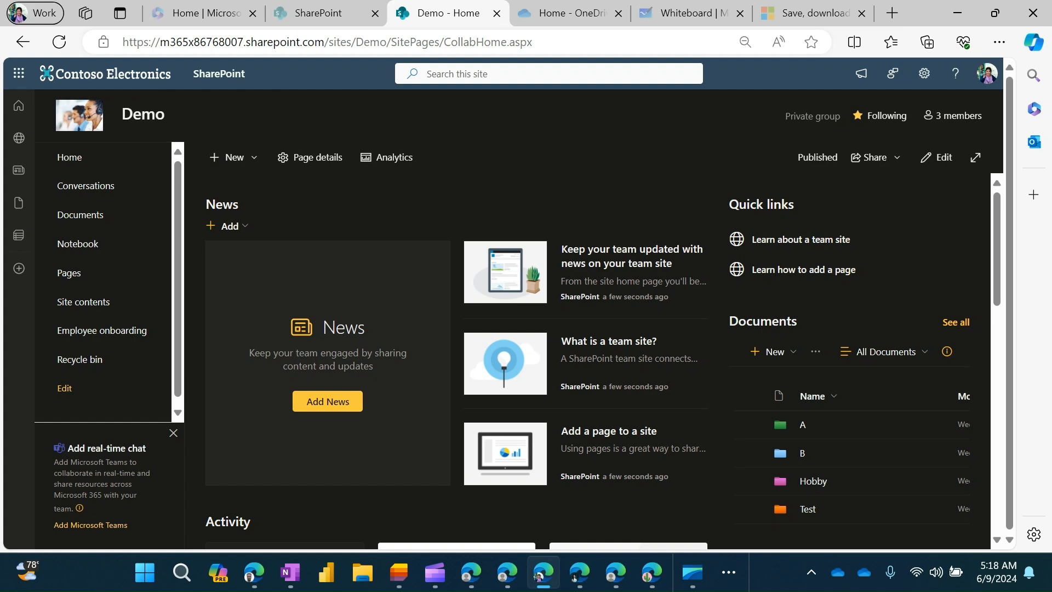
scroll(317, 300, "down", 4)
scroll(318, 301, "up", 4)
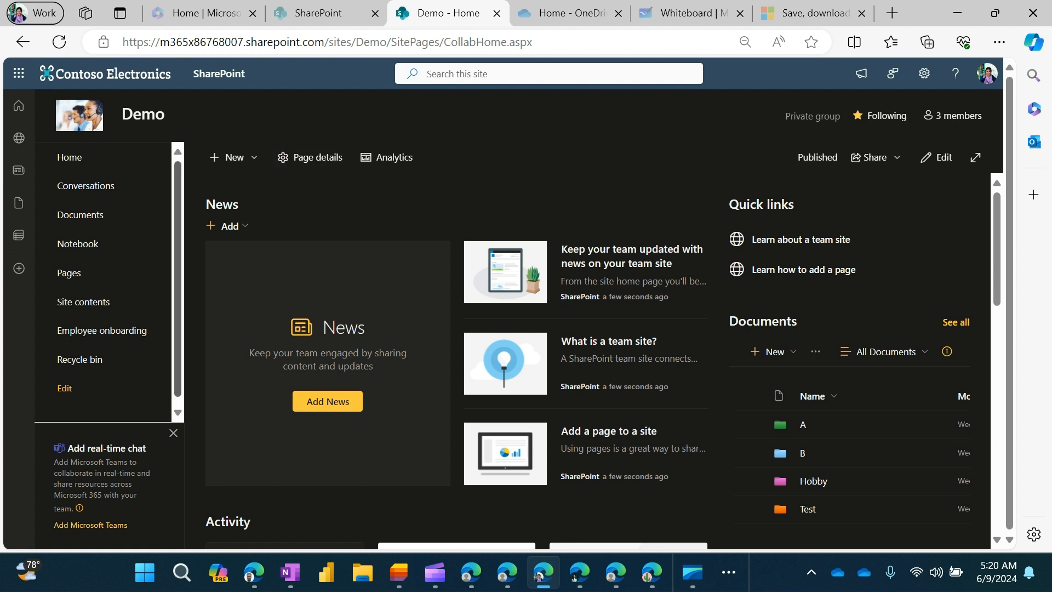
Open the List Template Gallery from the Demo site's settings
left_click(83, 302)
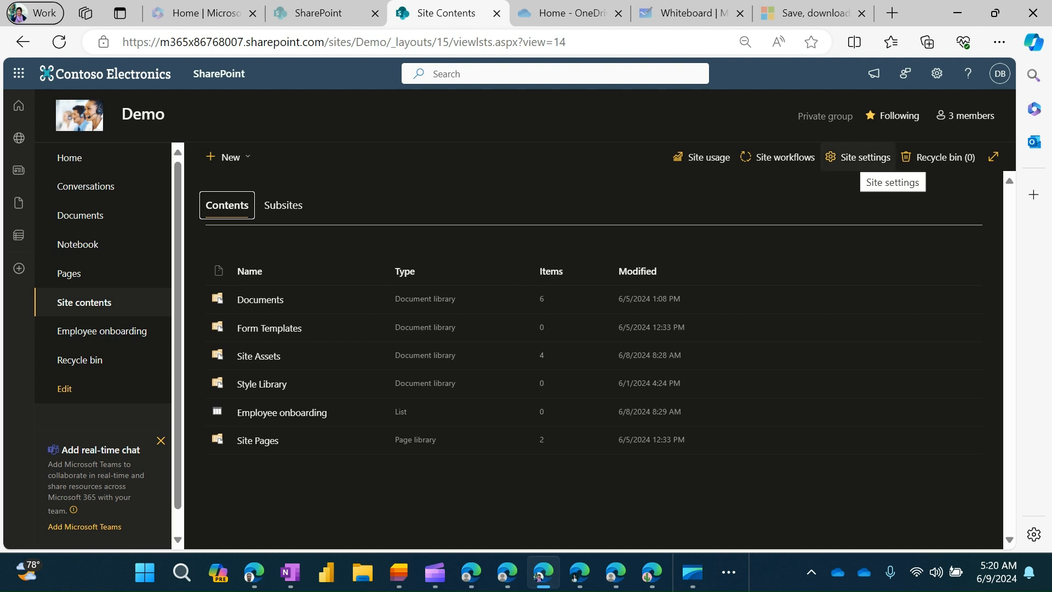
left_click(860, 157)
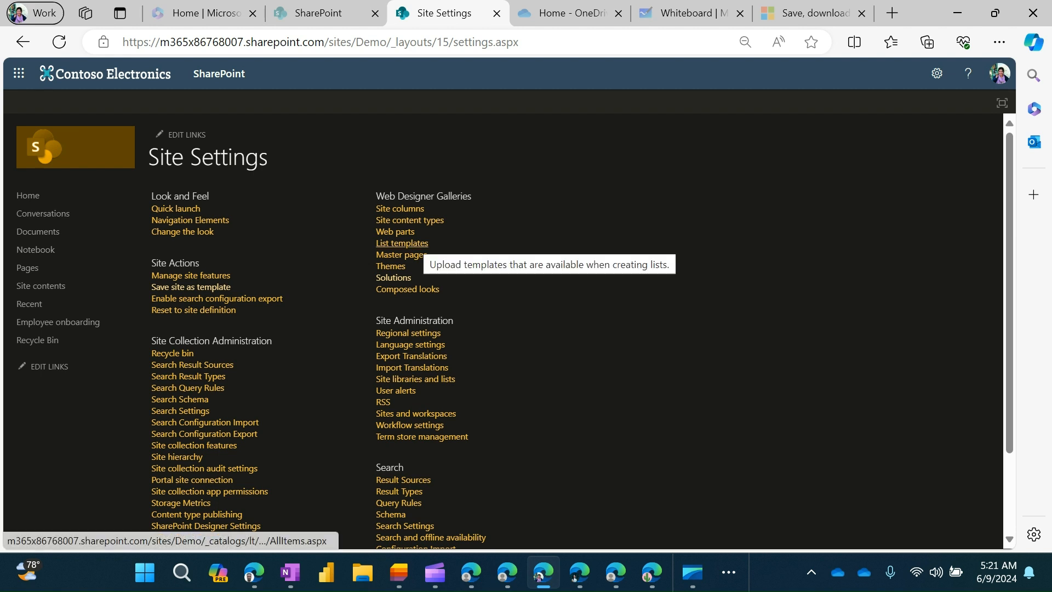
left_click(402, 242)
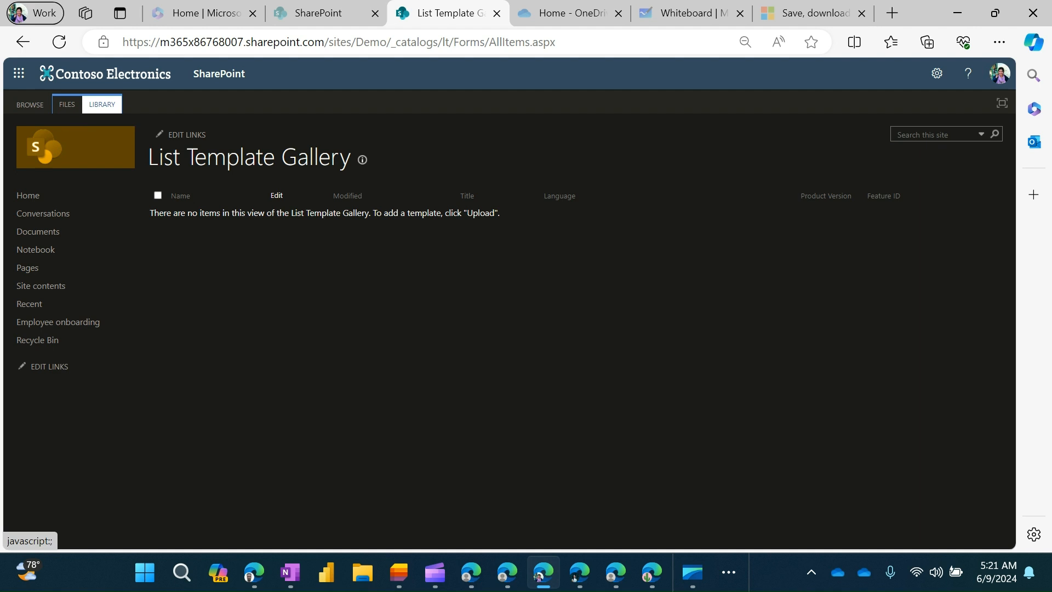
Upload the doc.stp template from the Downloads folder to the List Template Gallery and save its properties
left_click(102, 104)
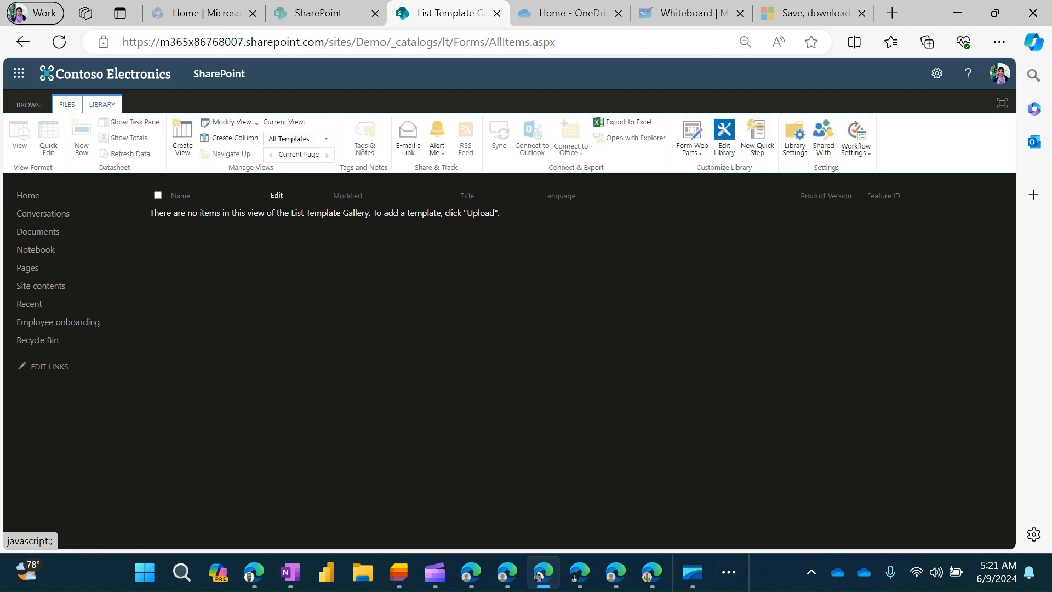
left_click(67, 104)
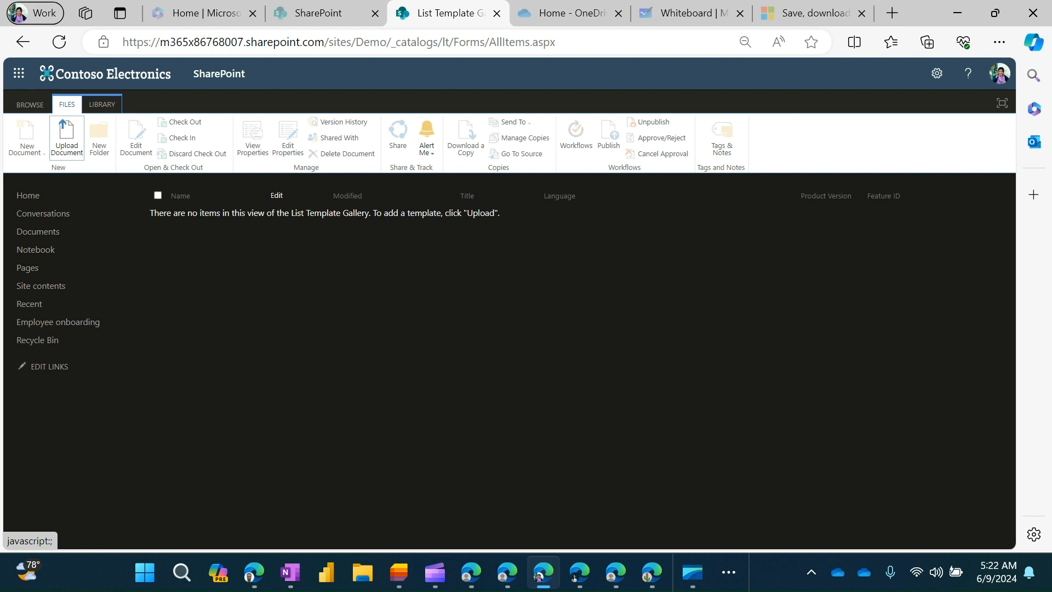
left_click(66, 136)
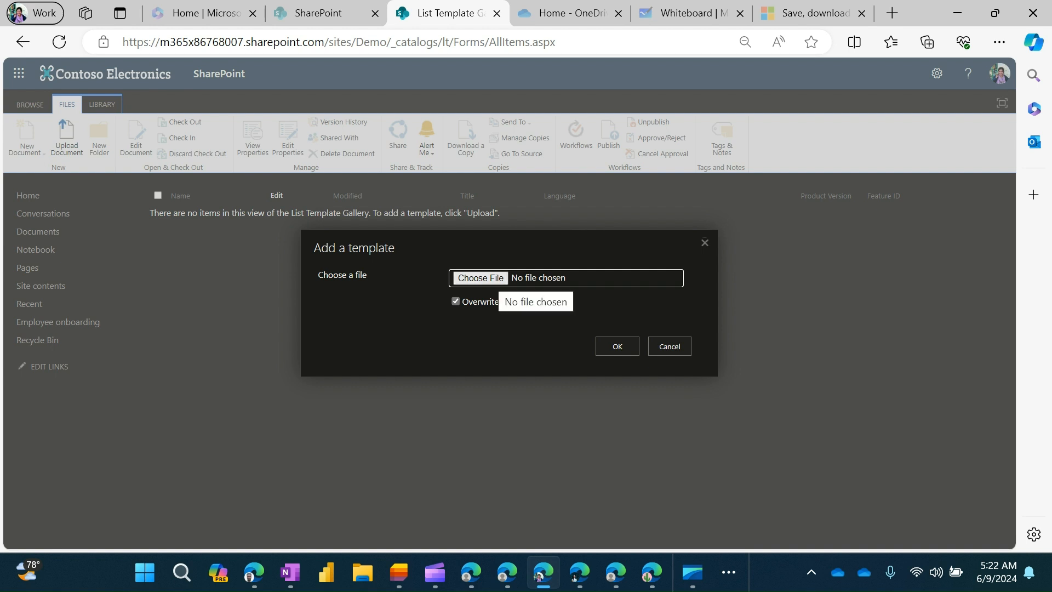
left_click(495, 278)
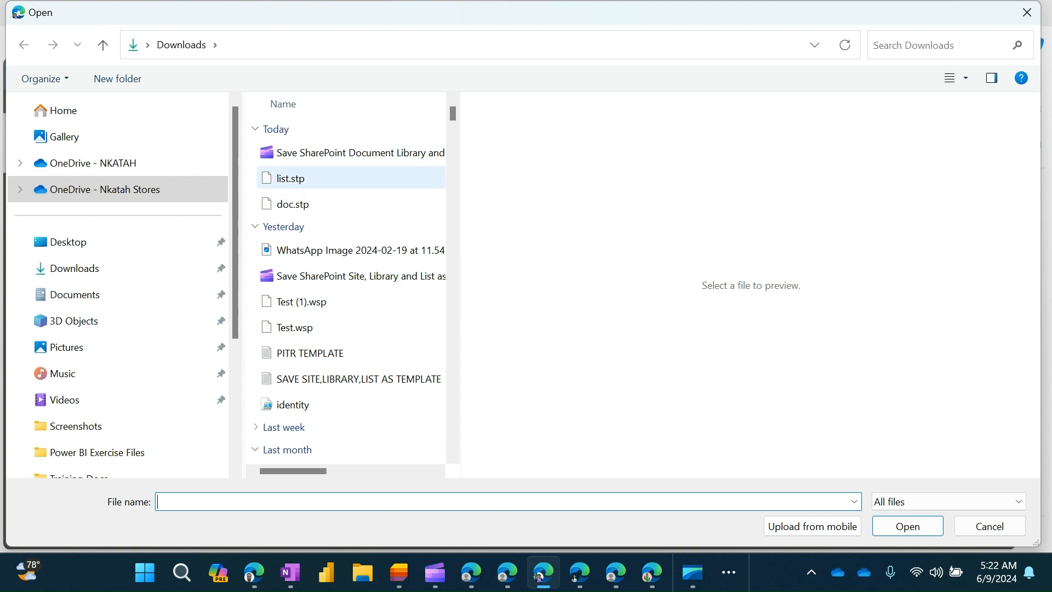
left_click(291, 178)
left_click(292, 203)
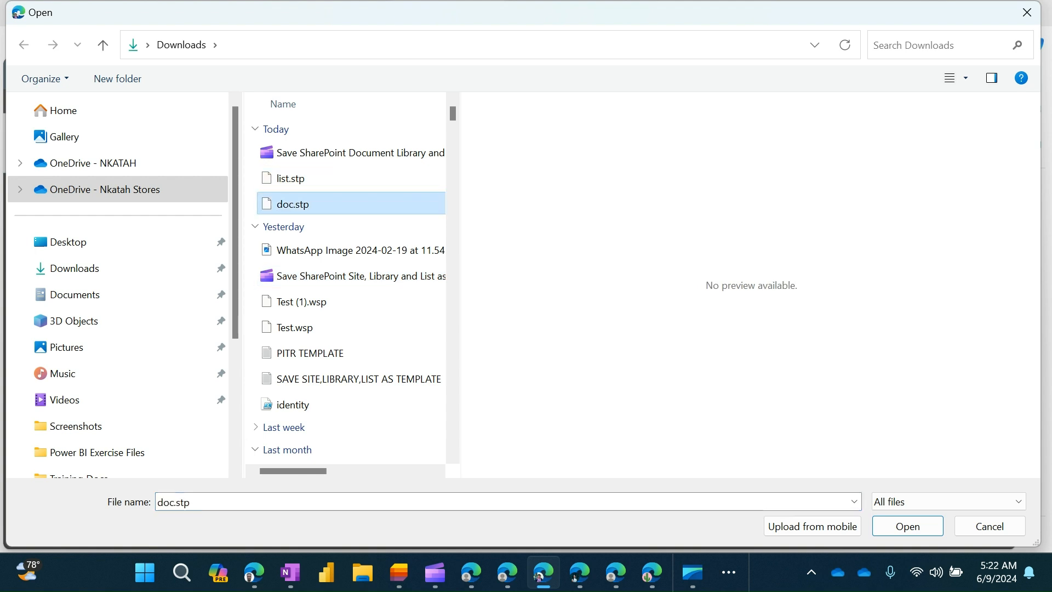
left_click(290, 178)
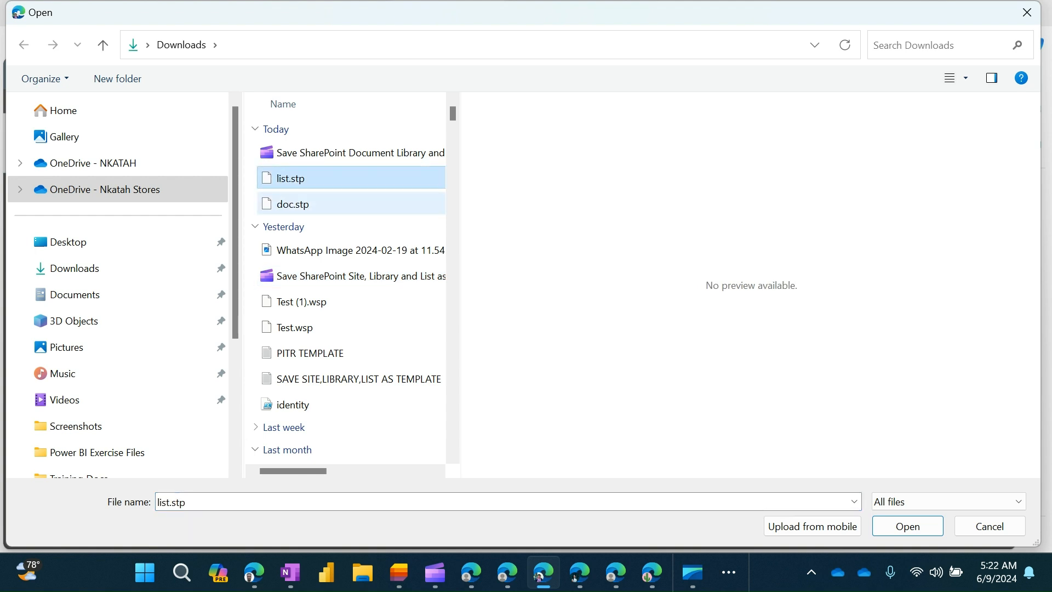
left_click(292, 204)
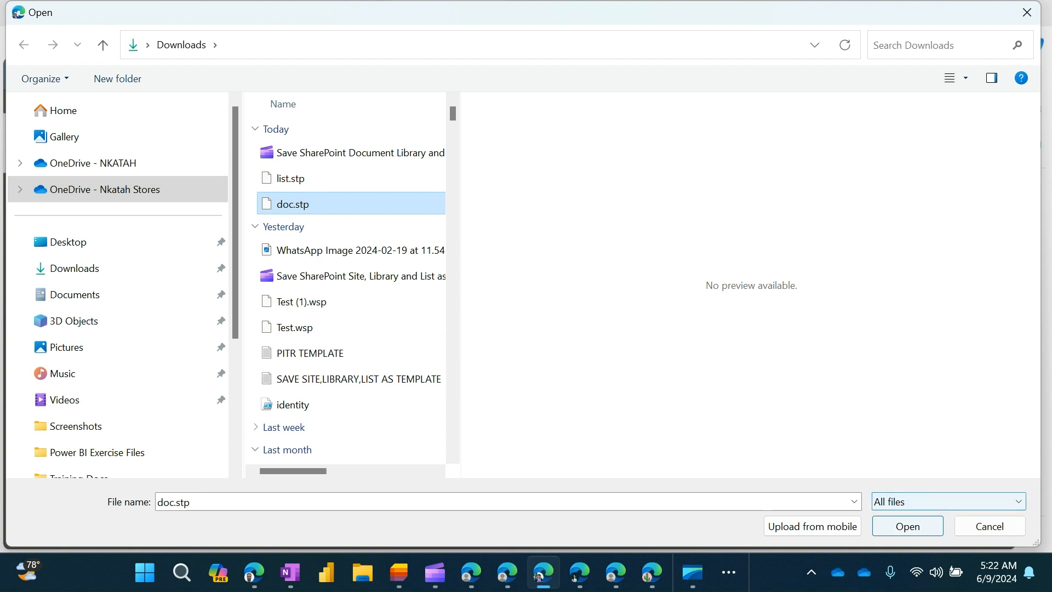
left_click(907, 526)
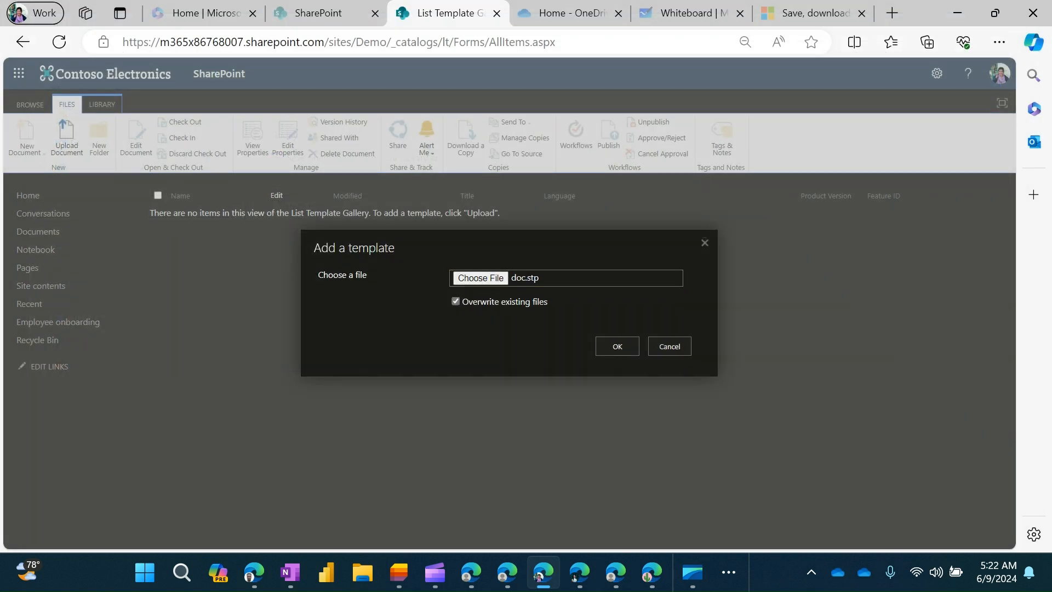
left_click(617, 346)
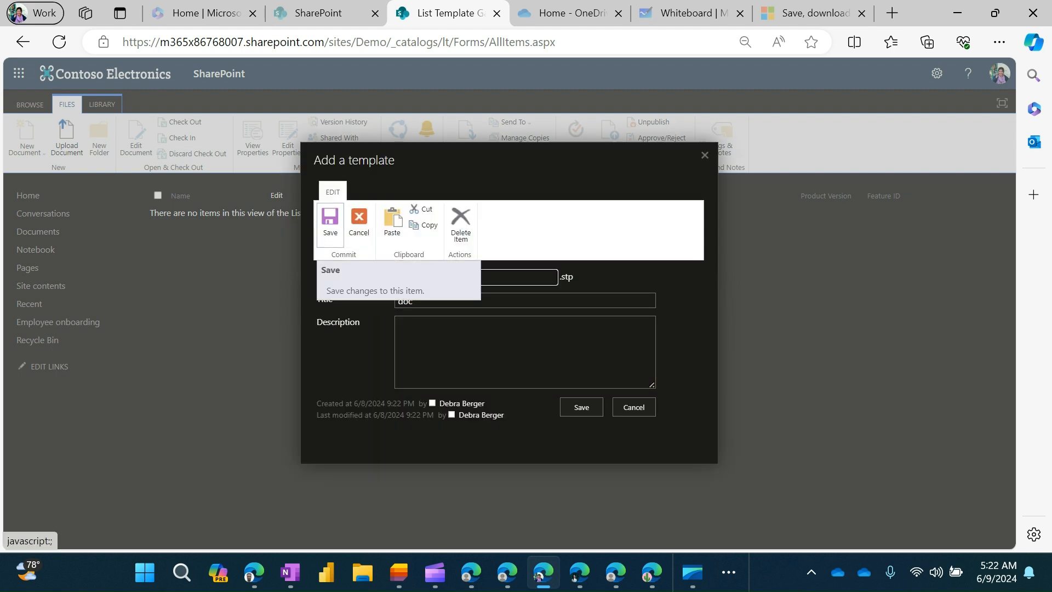
left_click(475, 364)
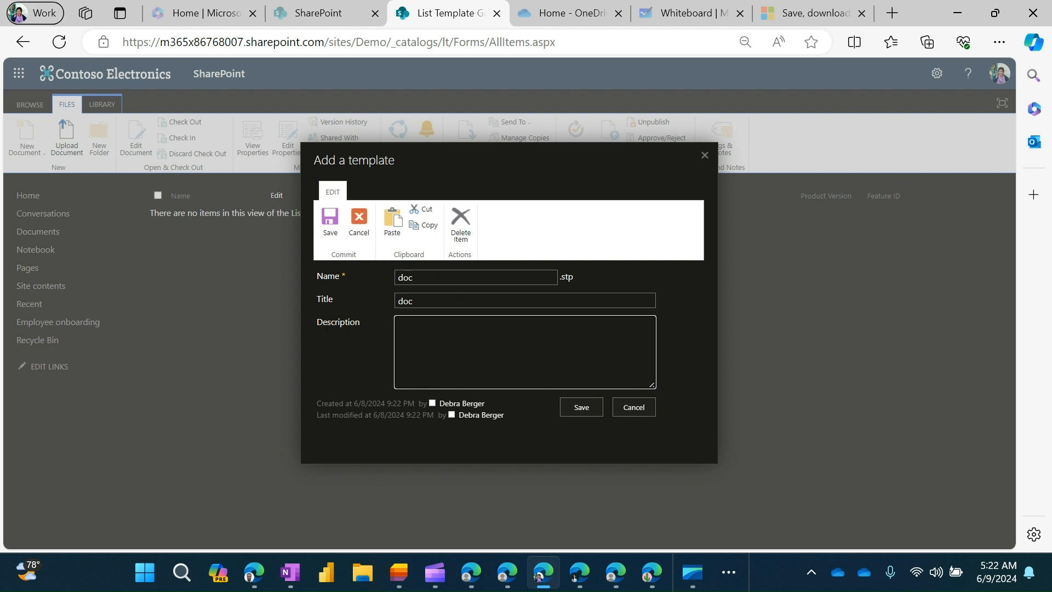
left_click(330, 221)
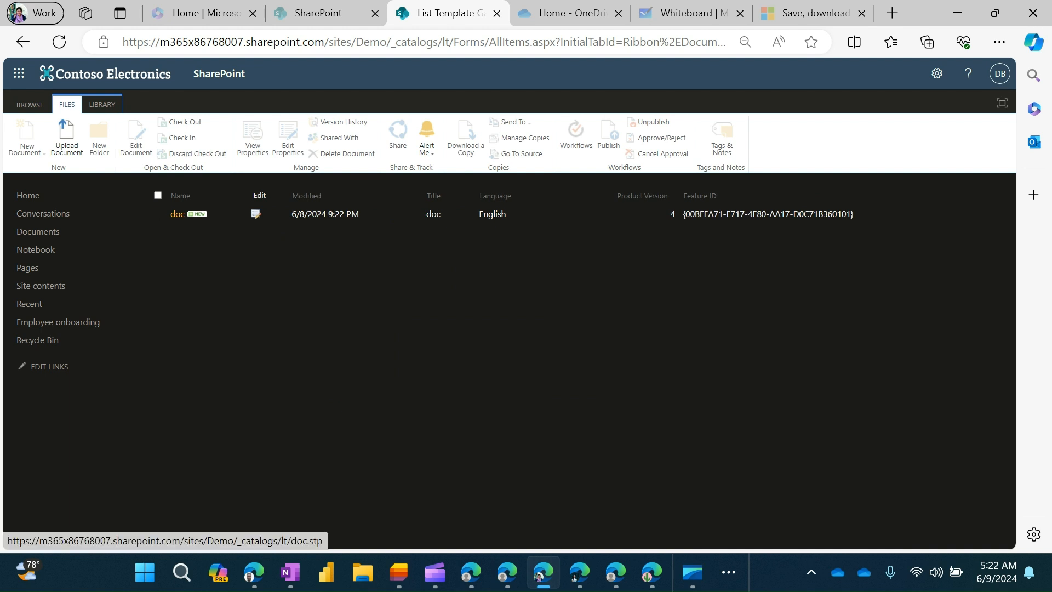
Add the list.stp template from the Downloads folder to the gallery and save the new entry
left_click(64, 137)
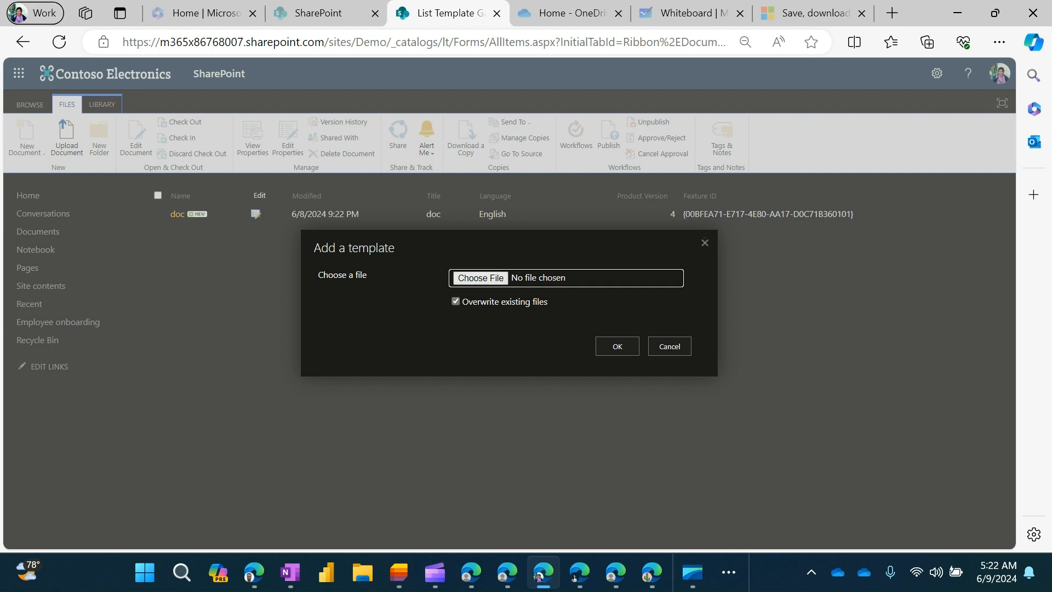
left_click(480, 278)
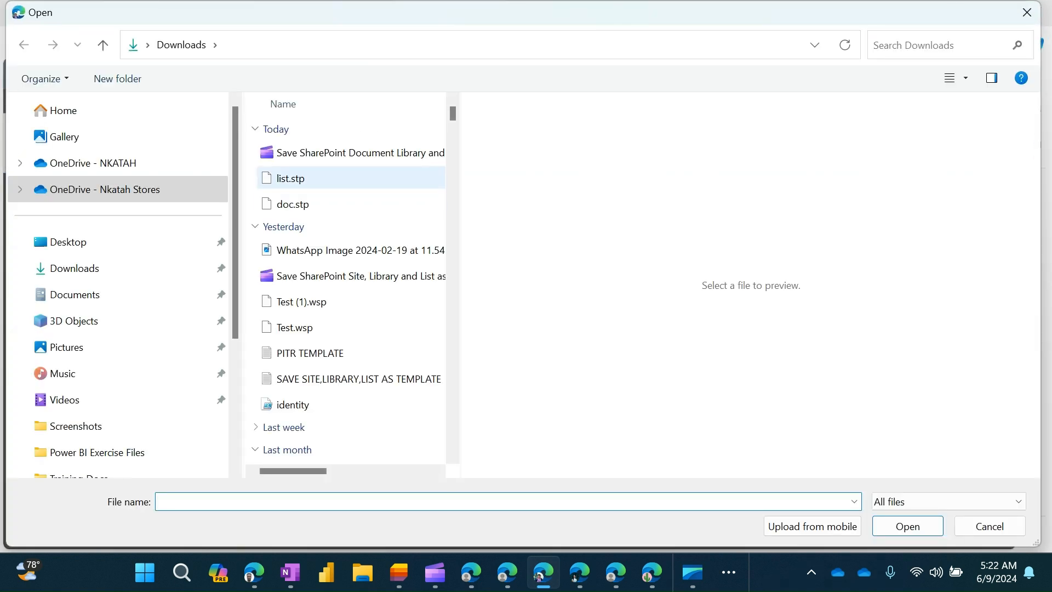
left_click(291, 178)
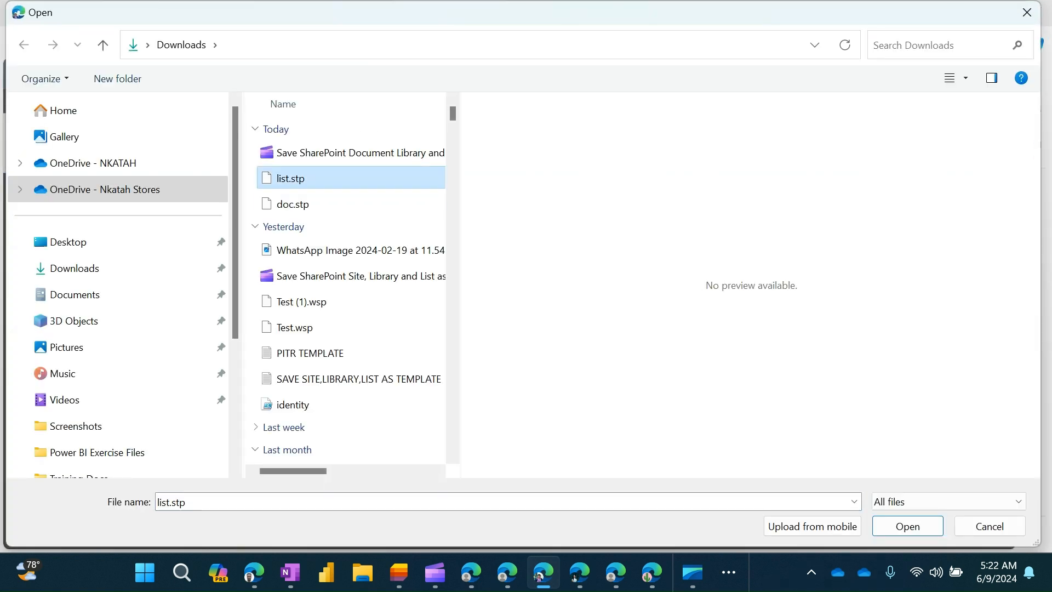
left_click(907, 526)
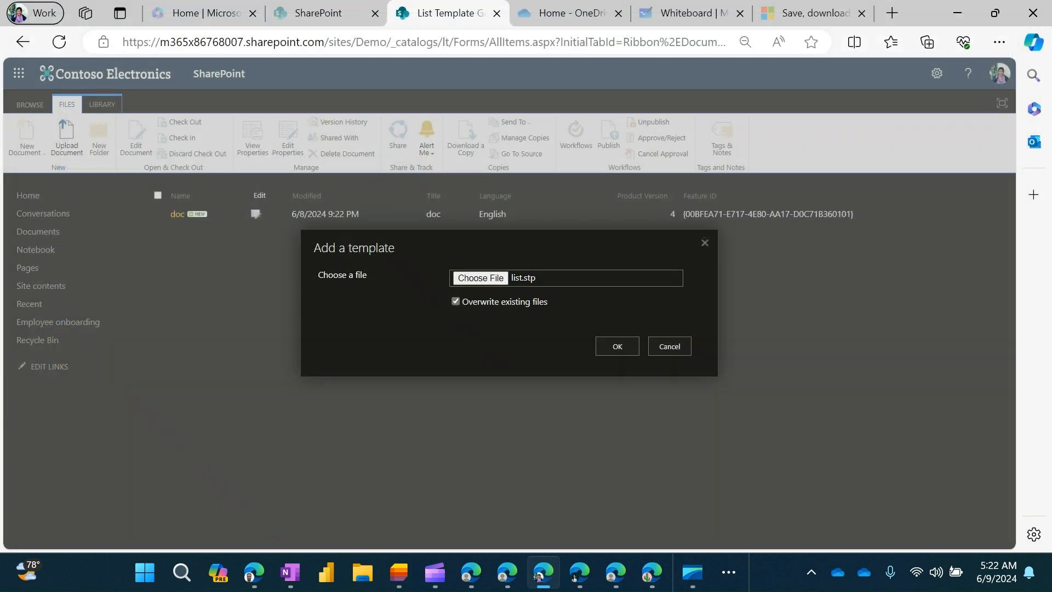
left_click(617, 346)
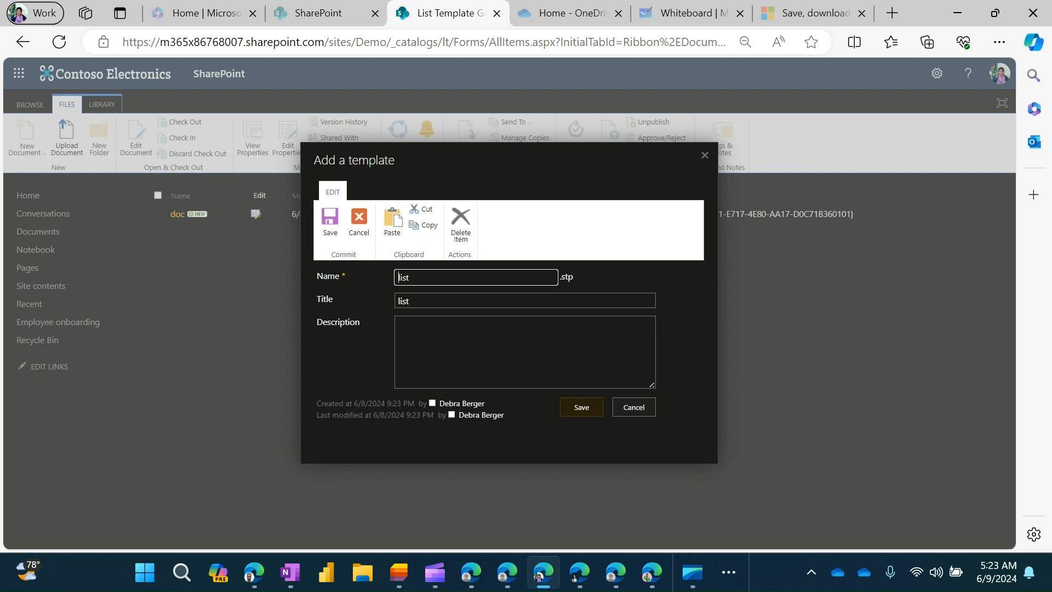
left_click(581, 406)
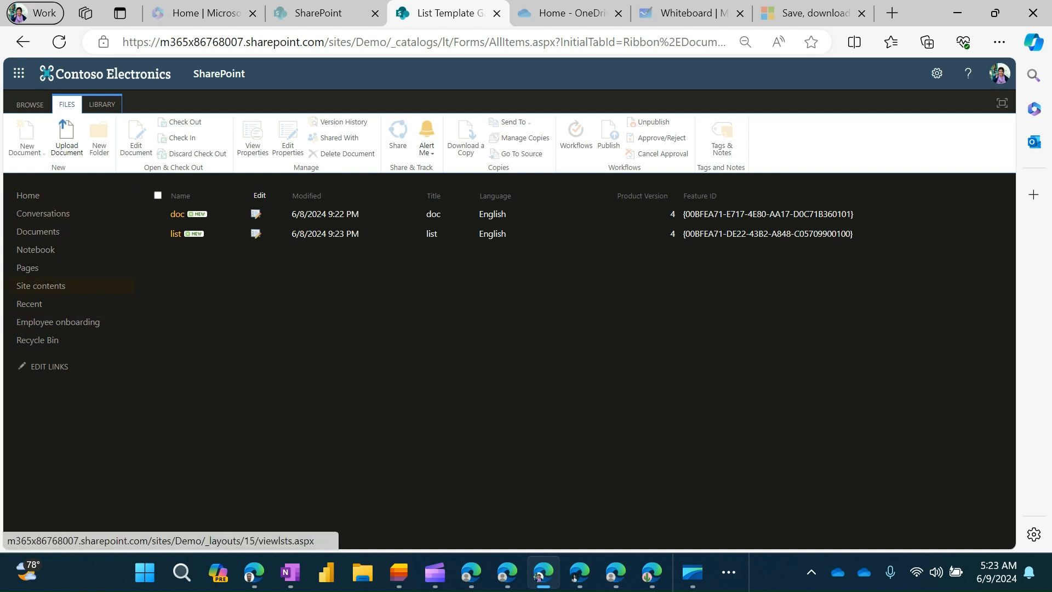
Return to the Demo site's contents and start adding a new app
left_click(41, 285)
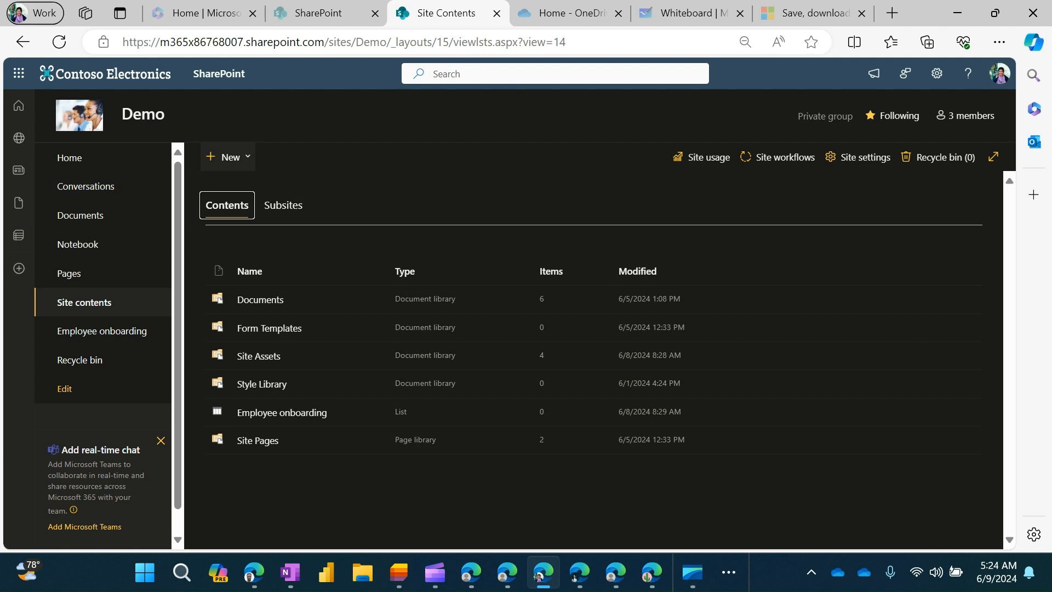
left_click(227, 156)
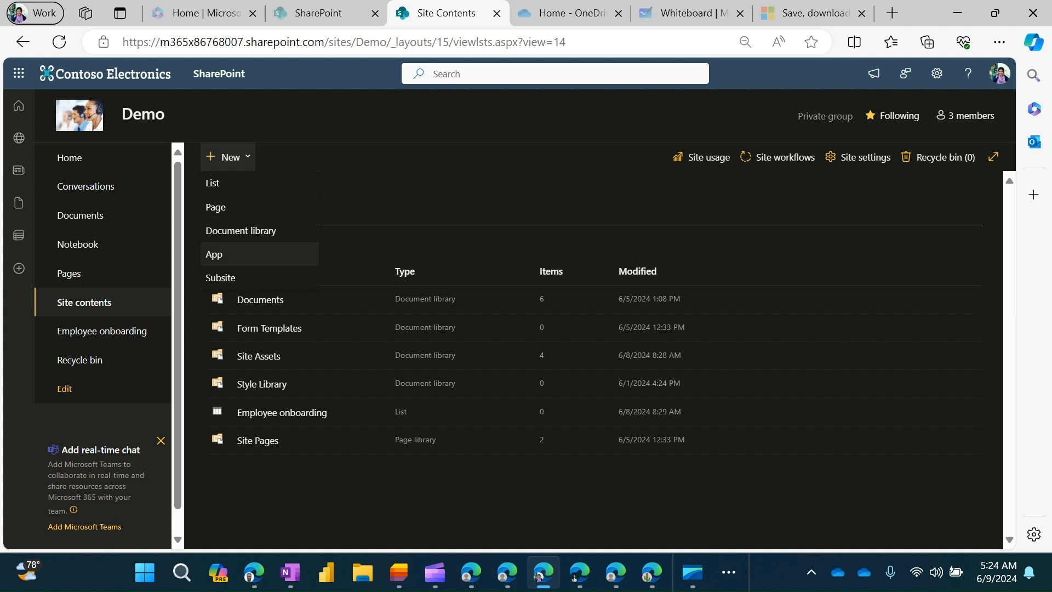
left_click(225, 254)
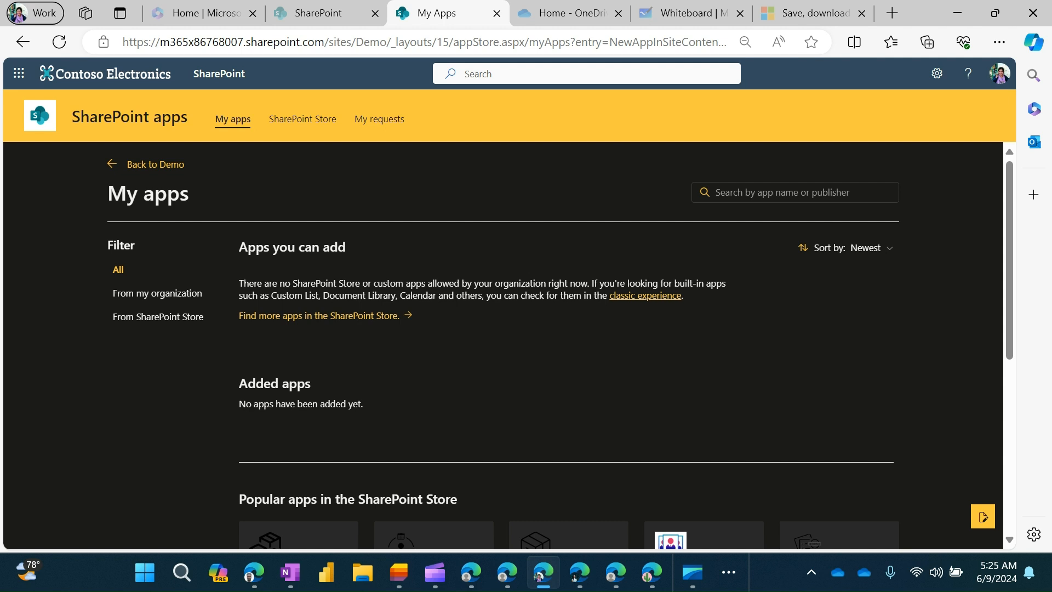
Examine the My apps page, including its From SharePoint Store filter, for apps that can be added to the Demo site
scroll(568, 345, "down", 5)
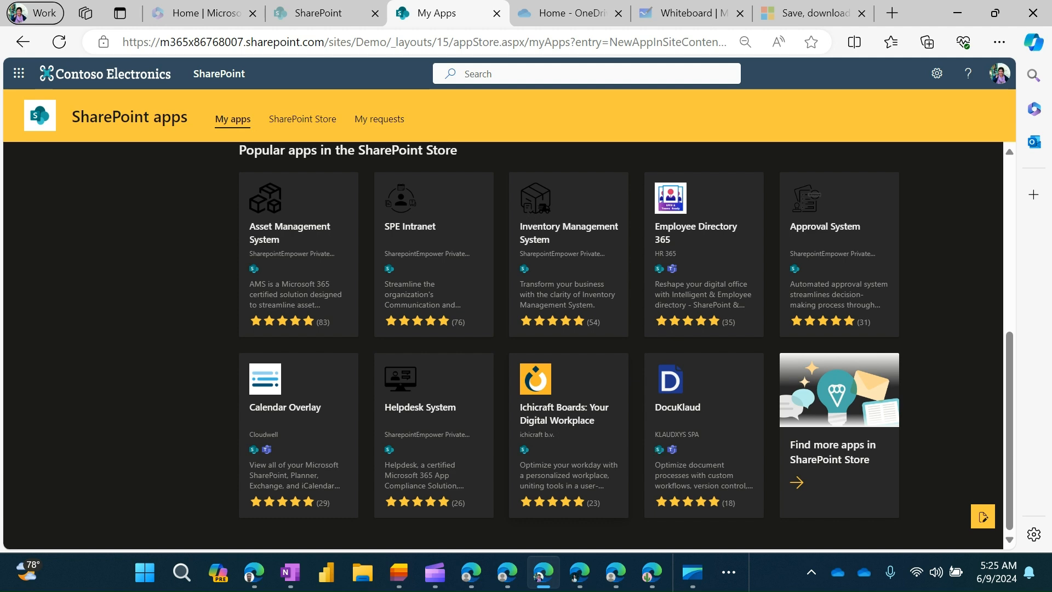
scroll(630, 449, "up", 5)
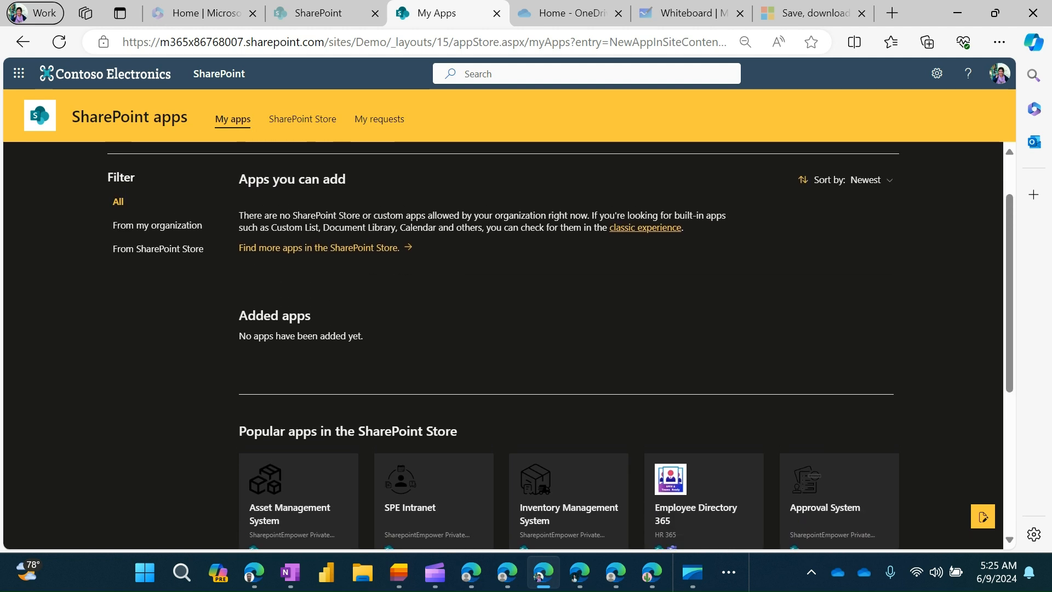
scroll(569, 345, "down", 2)
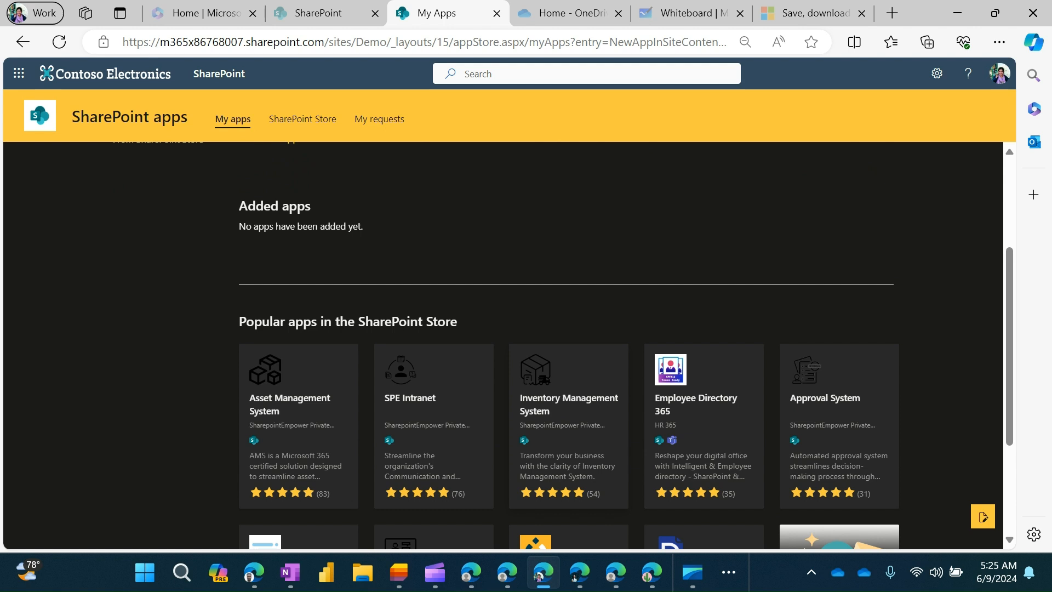
scroll(502, 345, "down", 1)
scroll(503, 345, "up", 4)
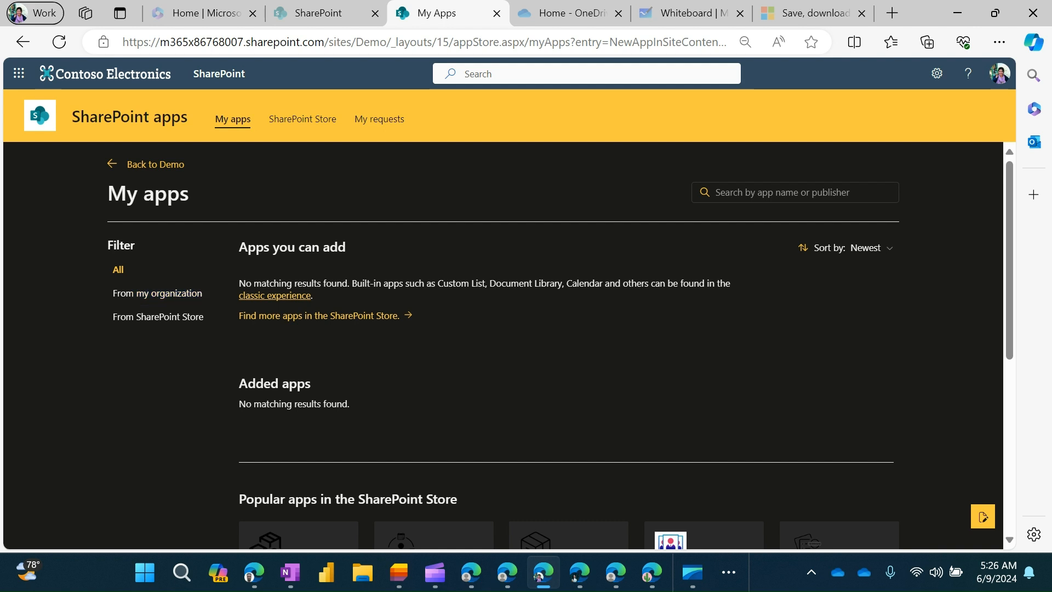
left_click(158, 317)
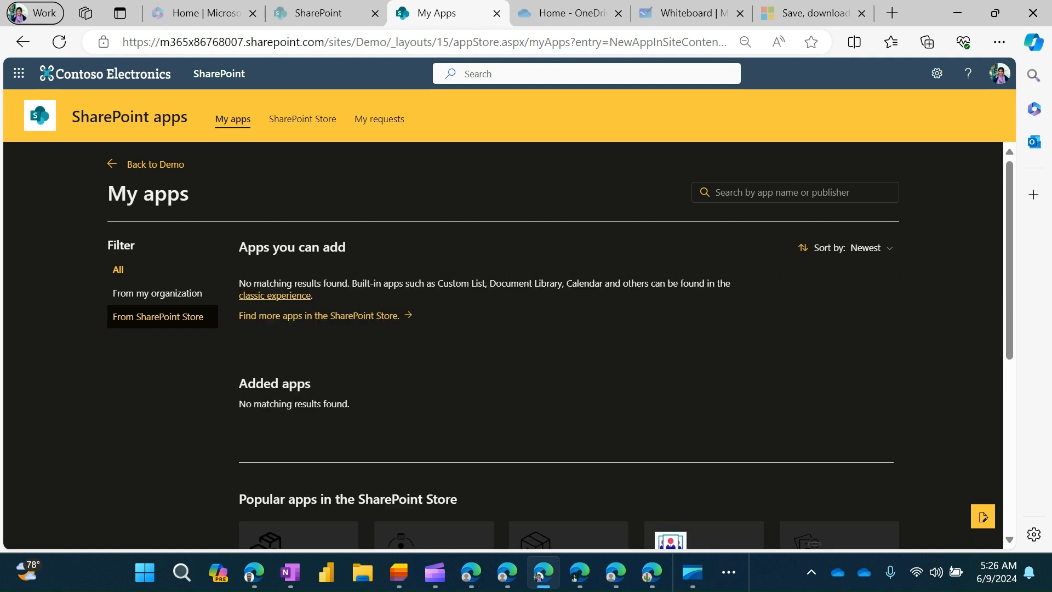
scroll(568, 345, "down", 4)
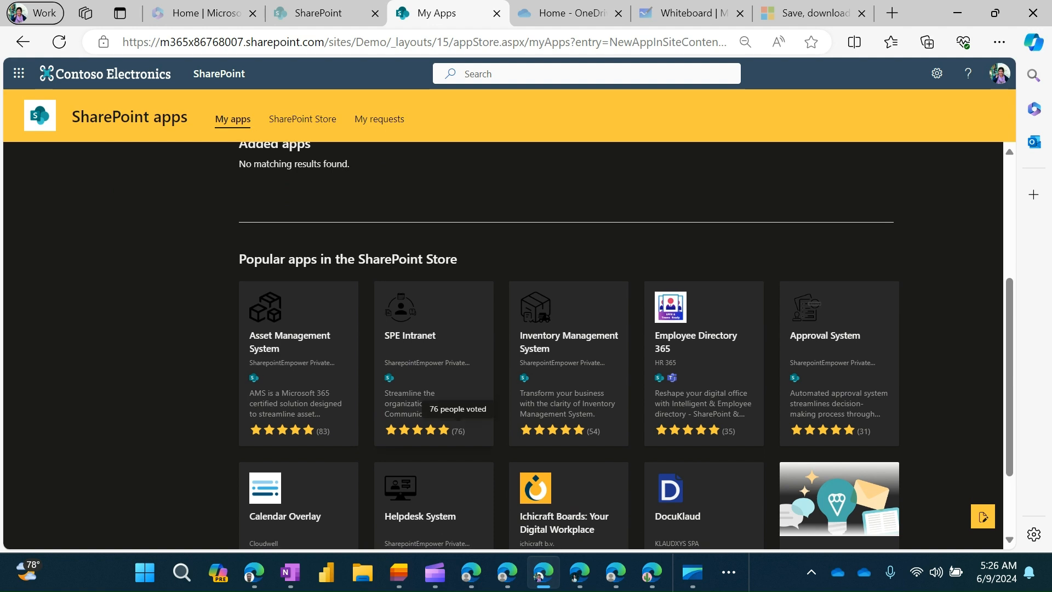
scroll(626, 345, "down", 2)
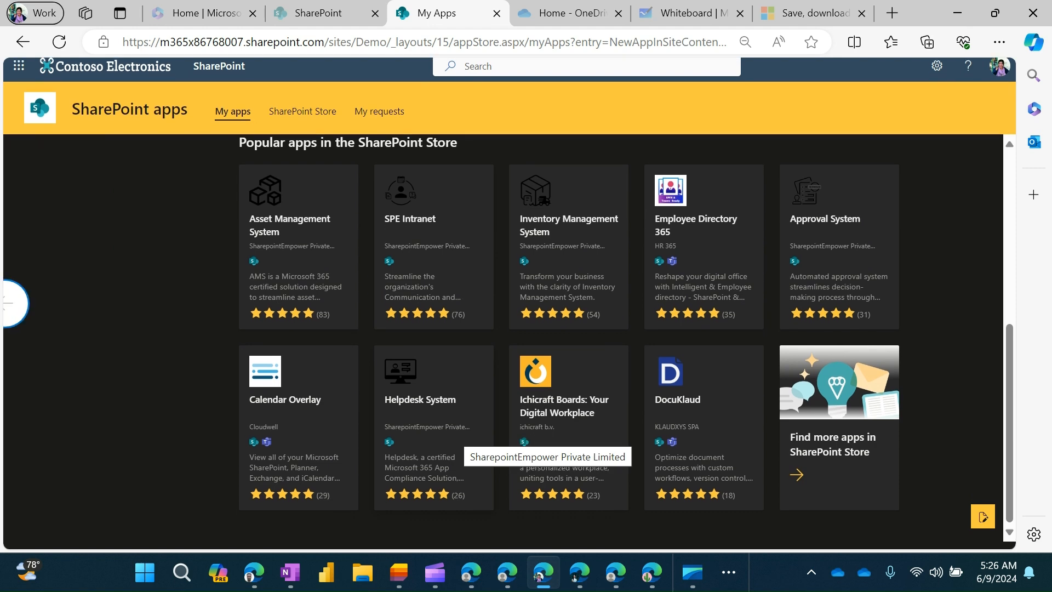
scroll(526, 446, "up", 5)
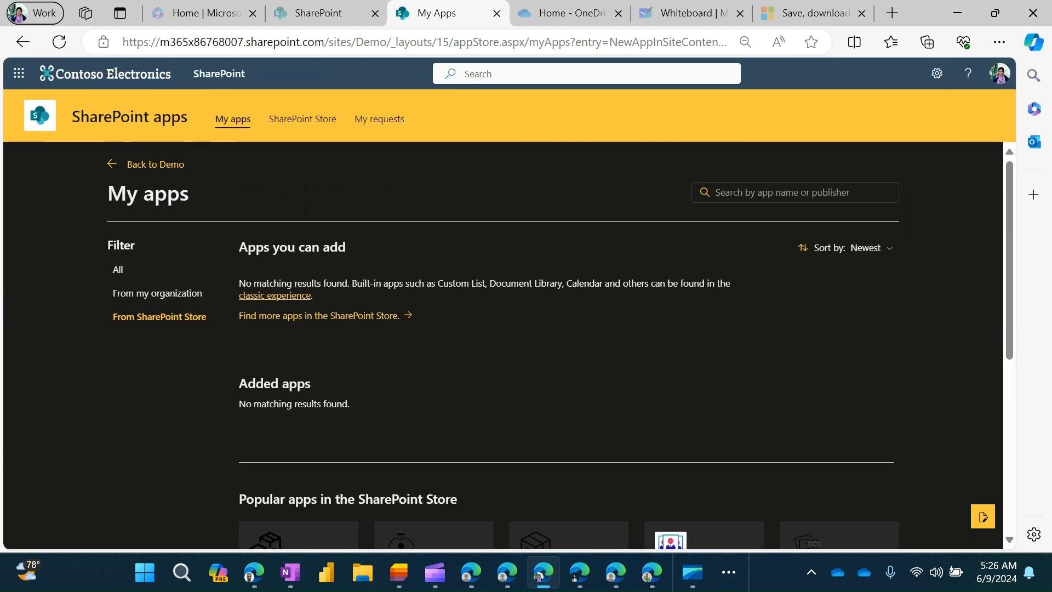
scroll(560, 344, "down", 2)
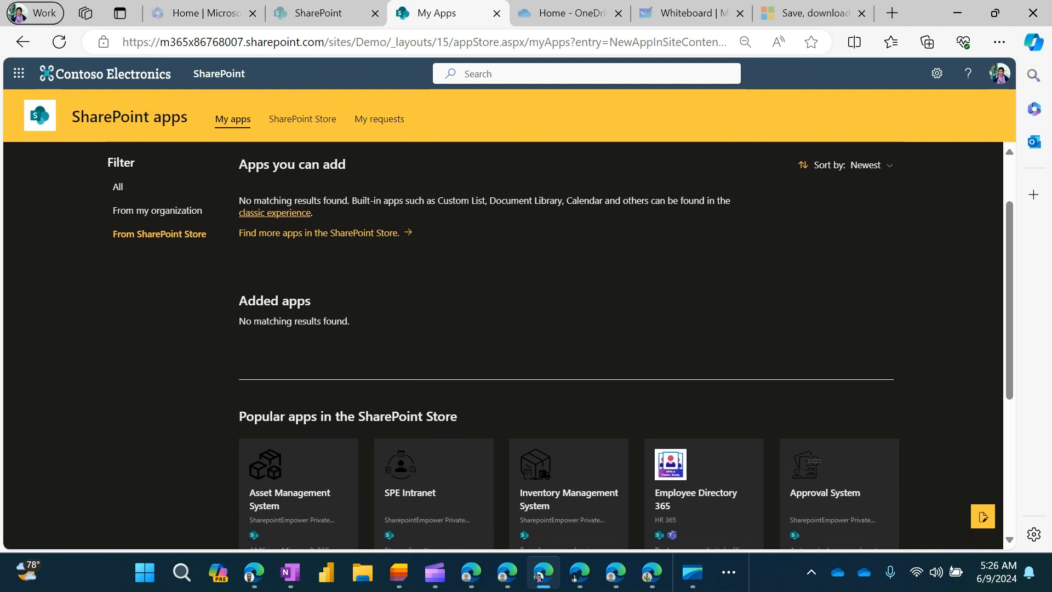
scroll(503, 345, "up", 2)
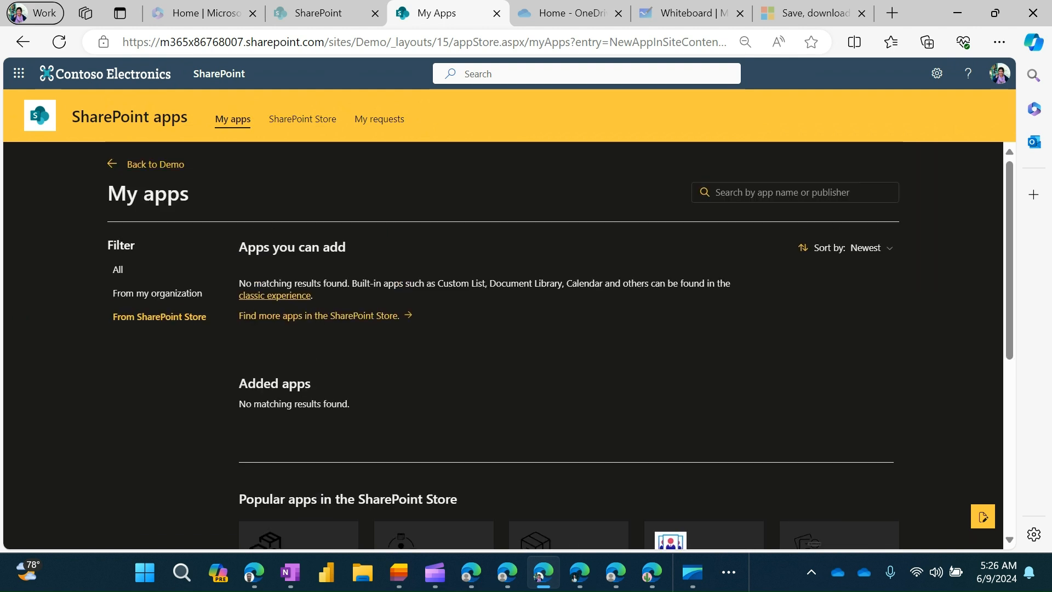
scroll(560, 345, "down", 6)
scroll(560, 345, "up", 6)
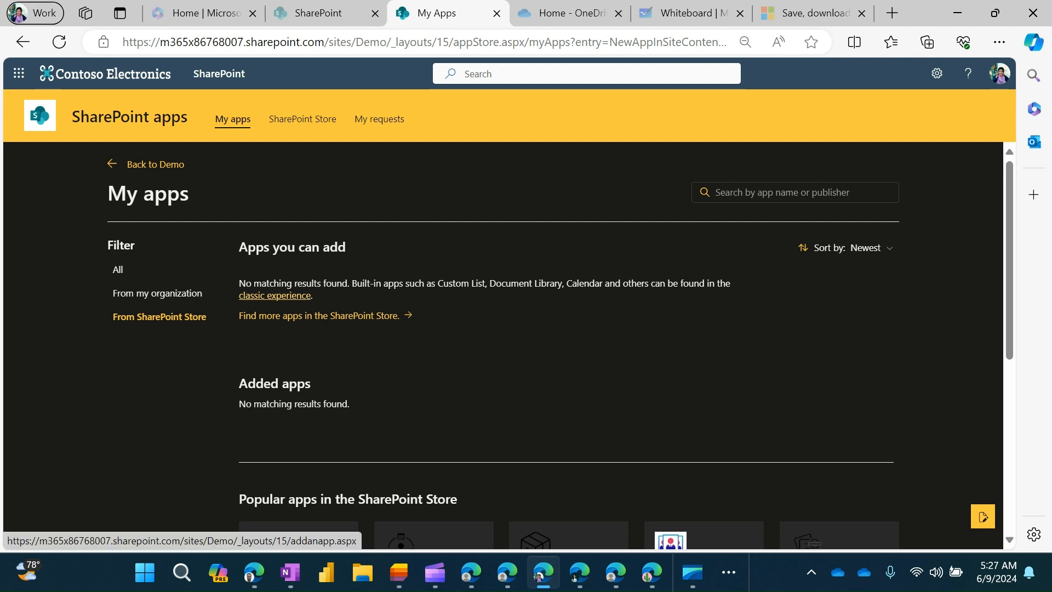
Open the classic apps experience and search the available apps for "doc"
left_click(274, 295)
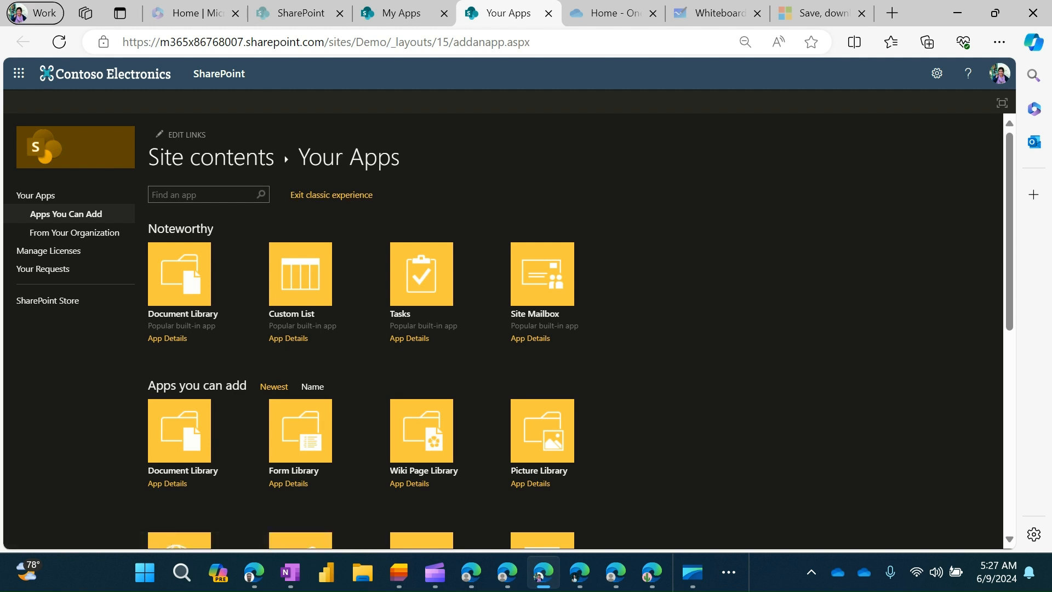
scroll(510, 328, "down", 6)
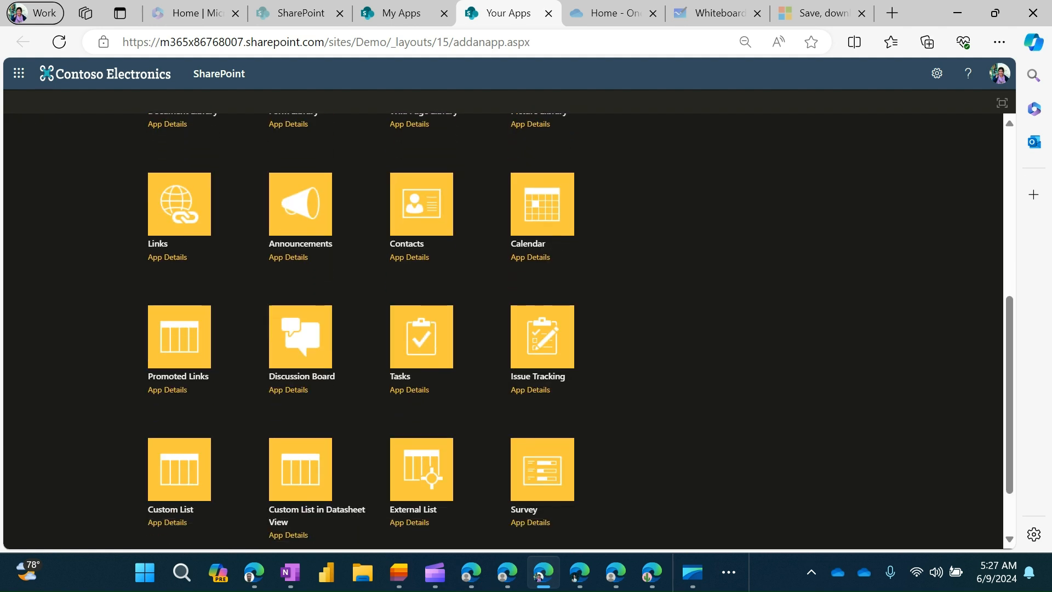
scroll(527, 166, "down", 2)
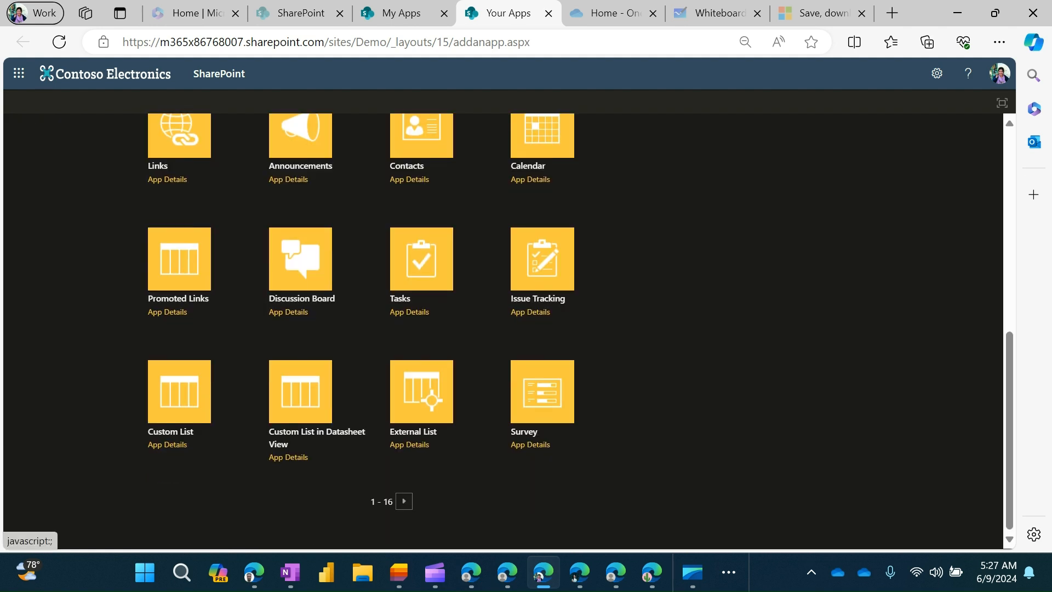
scroll(504, 328, "up", 8)
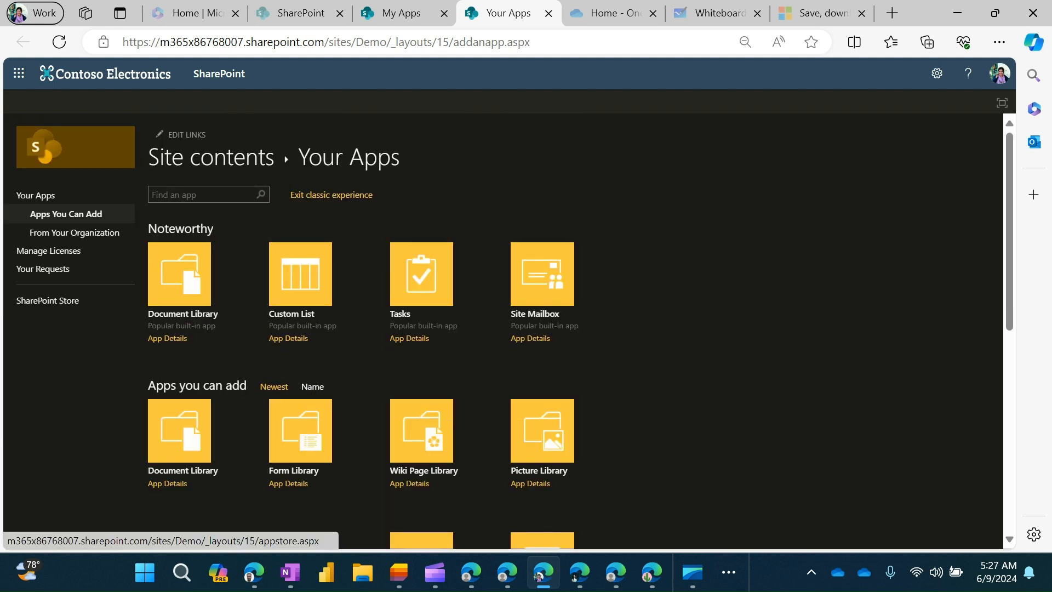
left_click(201, 194)
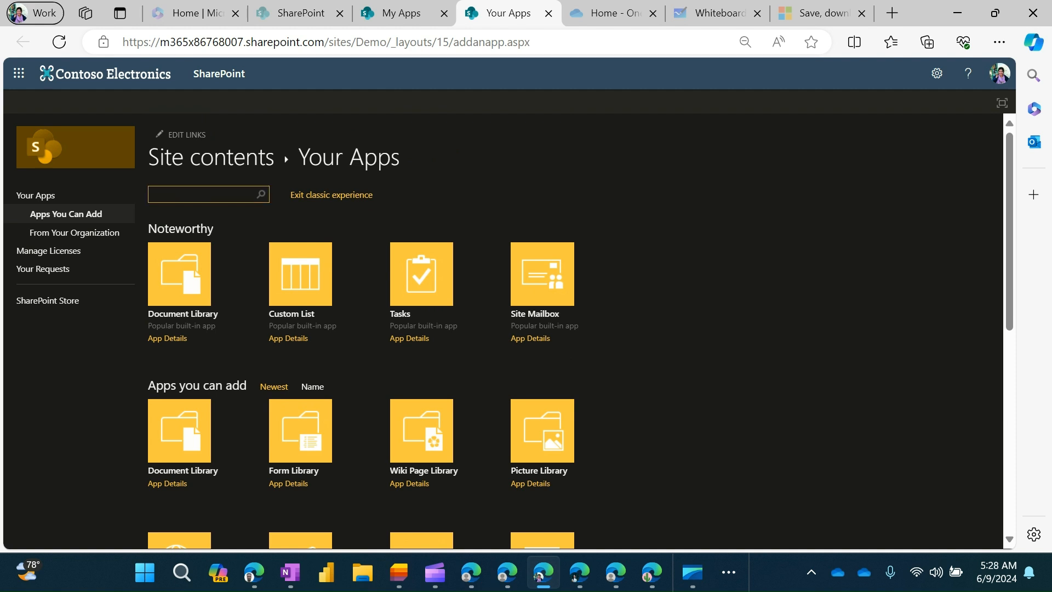
type("doc")
key("Return")
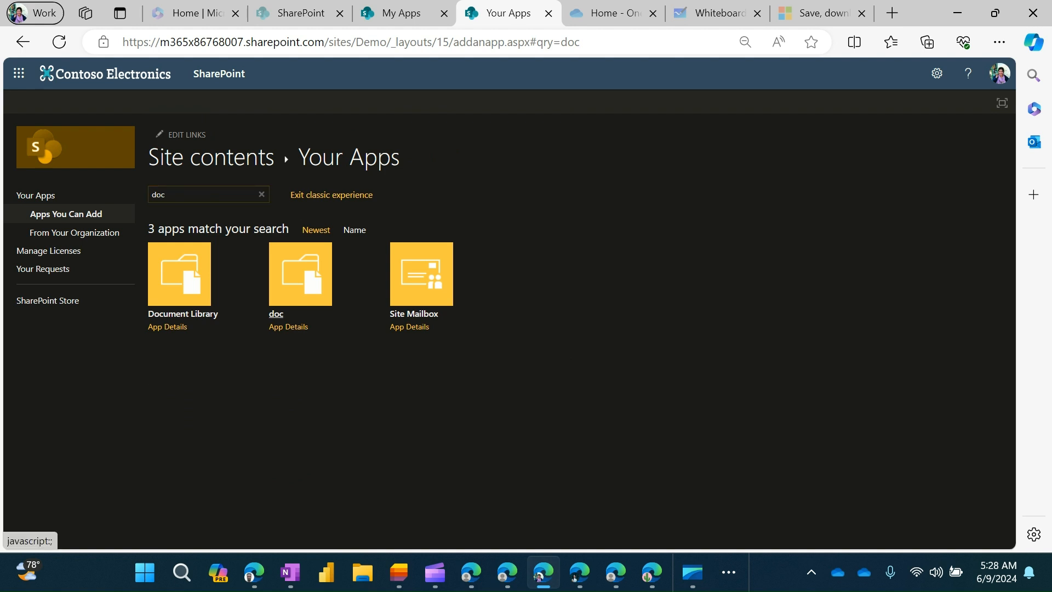
Search the available apps for "list" and look through the matching apps for the uploaded list template
left_click(171, 194)
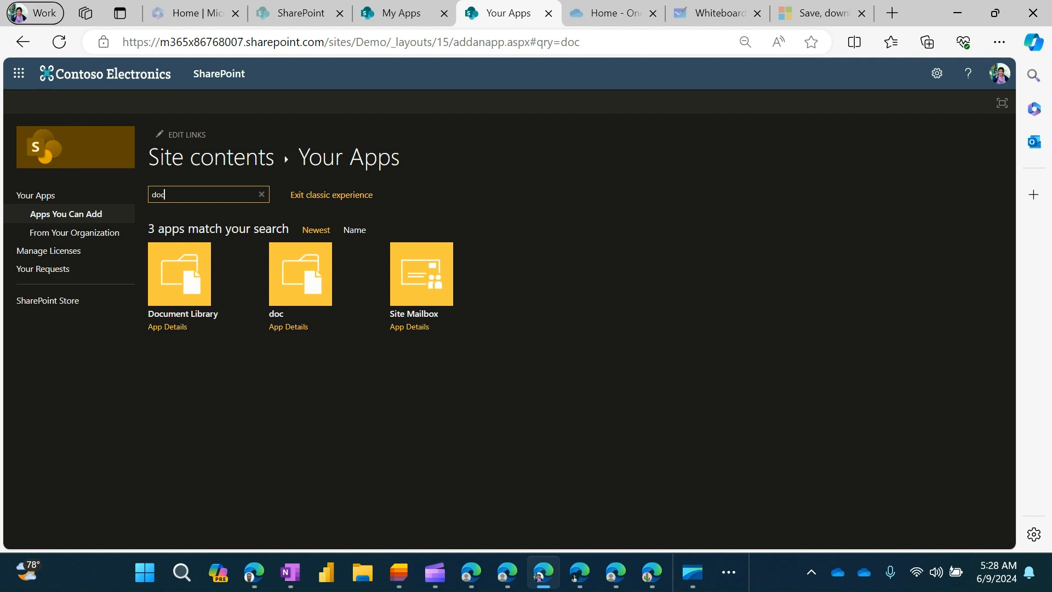
key("BackSpace")
key("BackSpace")
key("BackSpace")
type("lisr")
key("BackSpace")
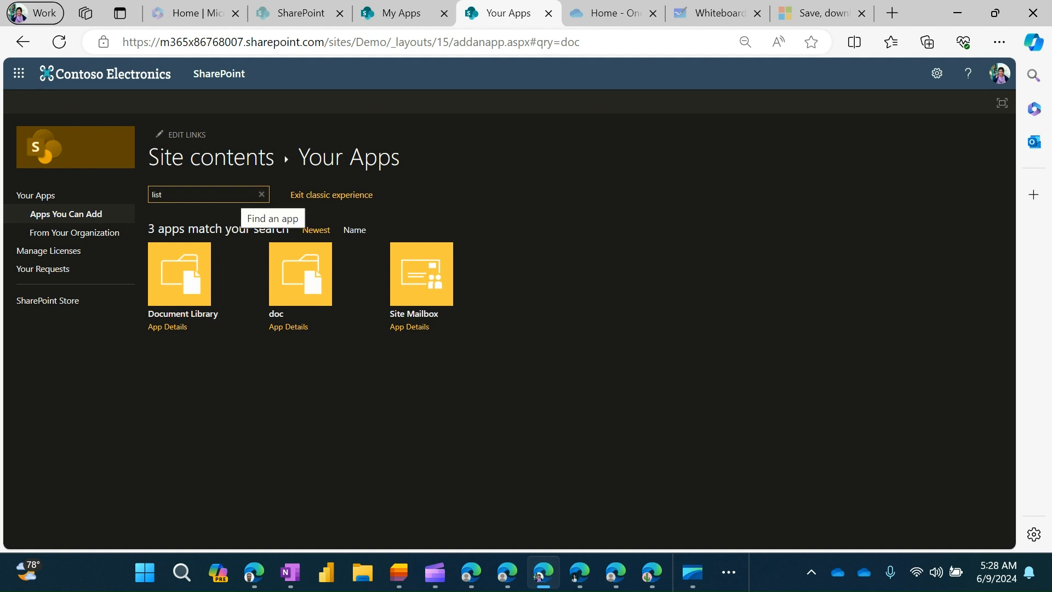
key("Return")
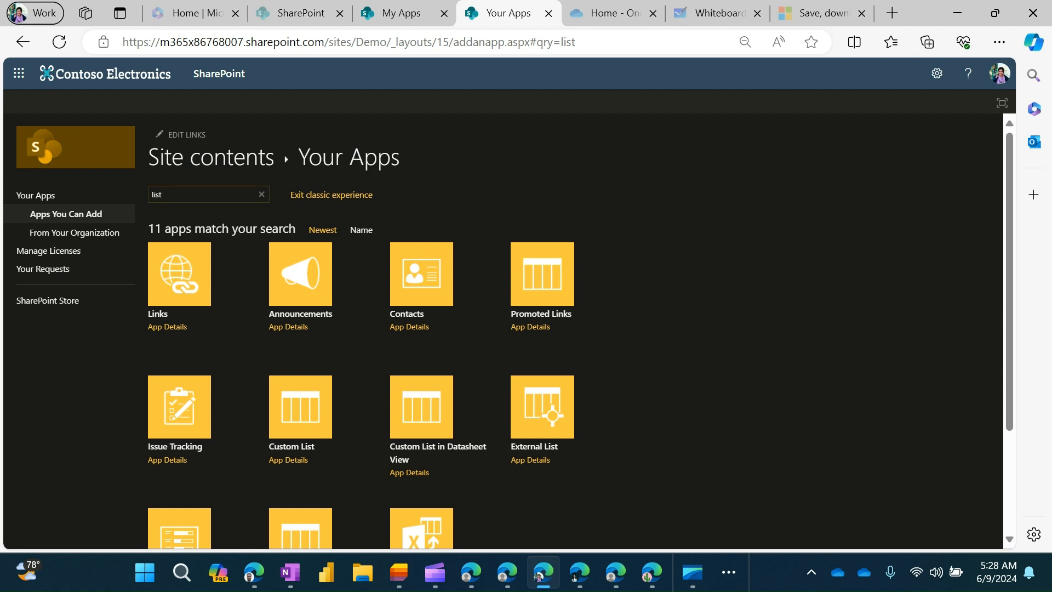
scroll(508, 331, "down", 2)
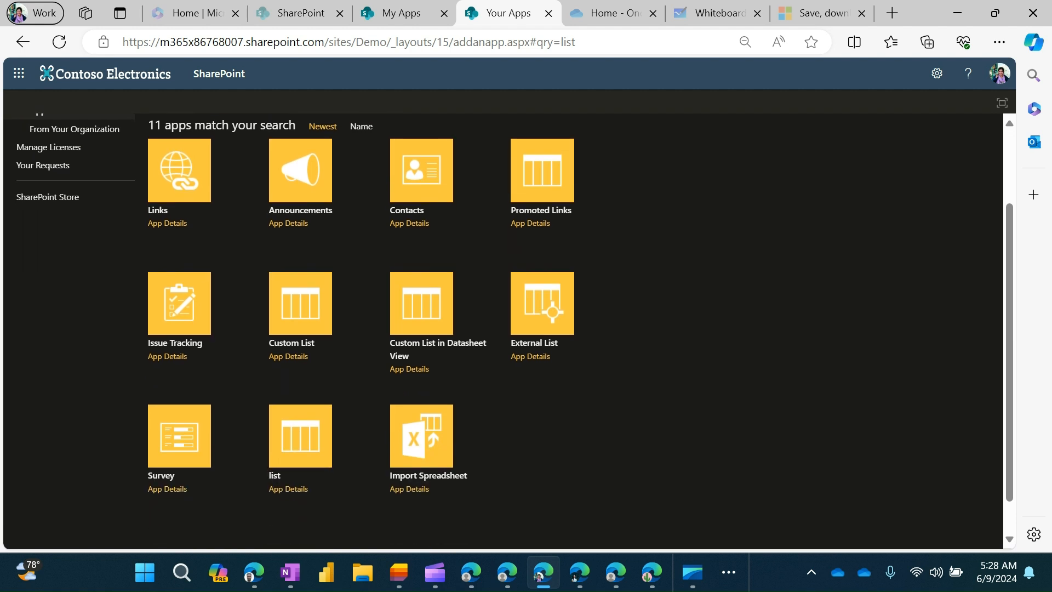
scroll(508, 331, "up", 2)
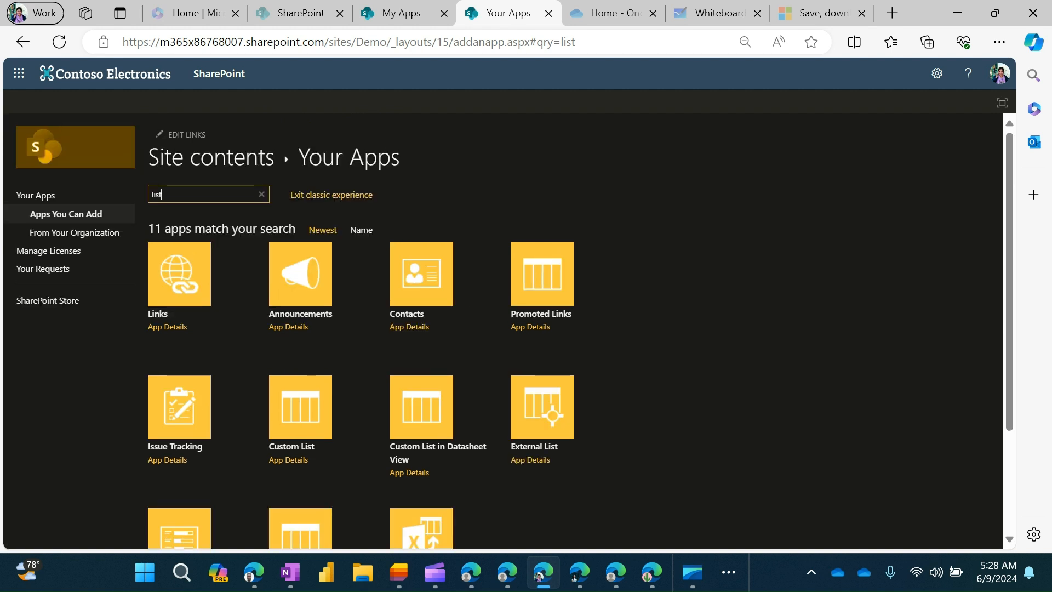
Change the app search back to "doc" to find the uploaded document library template
key("BackSpace")
key("BackSpace")
key("BackSpace")
type("doc")
key("Return")
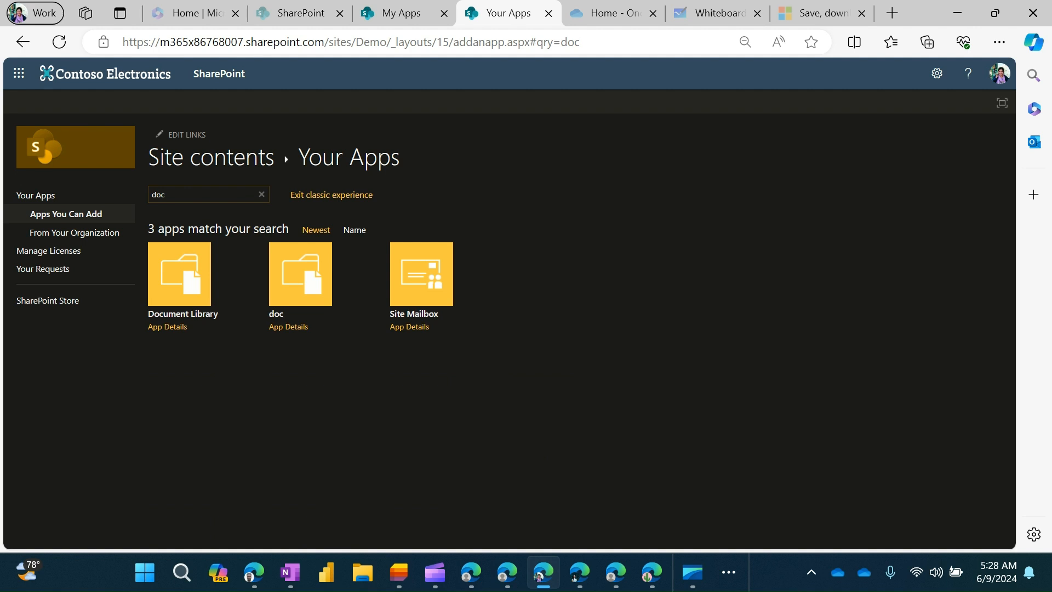
Create a document library named HRDoc from the doc template
left_click(179, 273)
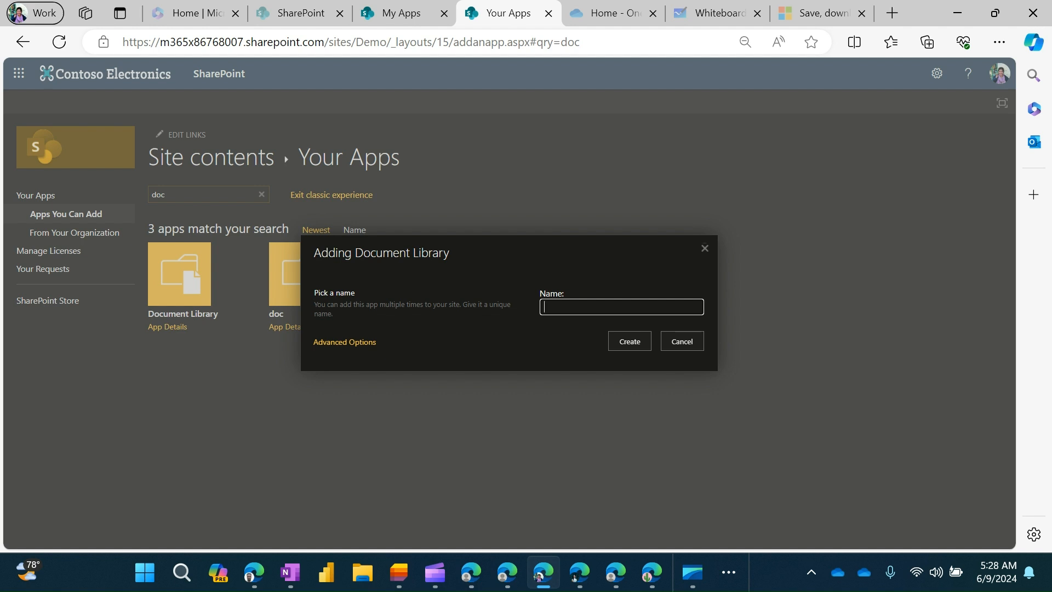
type("HRDoc")
left_click(344, 342)
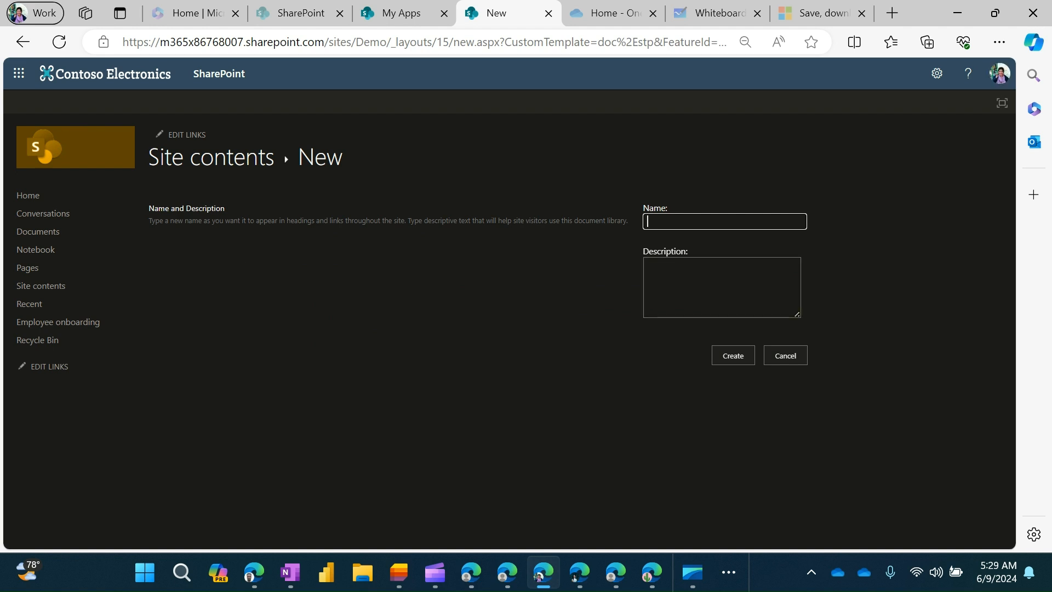
type("HRDoc")
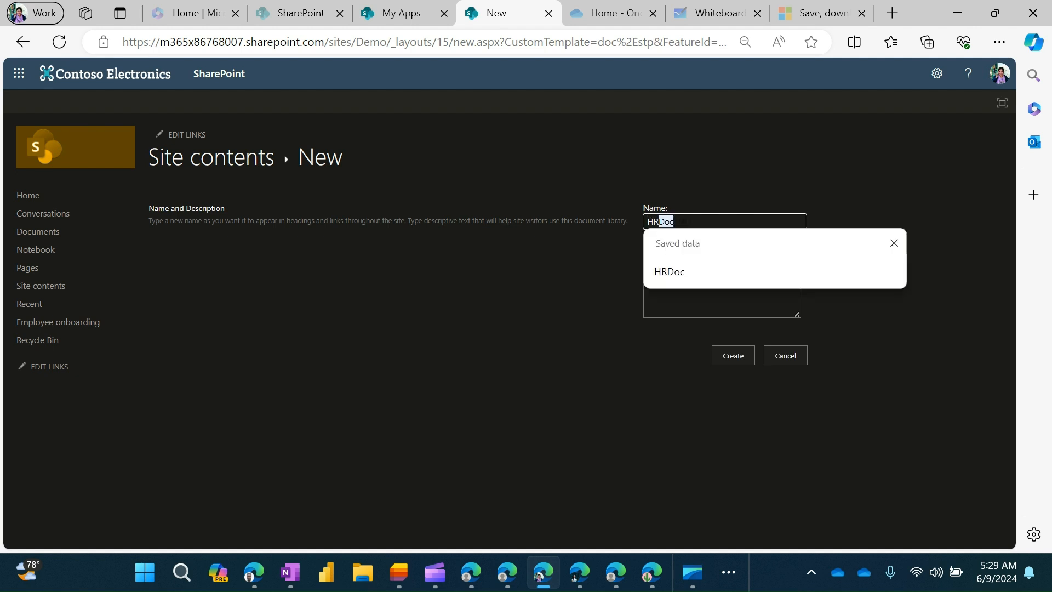
key("Down")
left_click(712, 272)
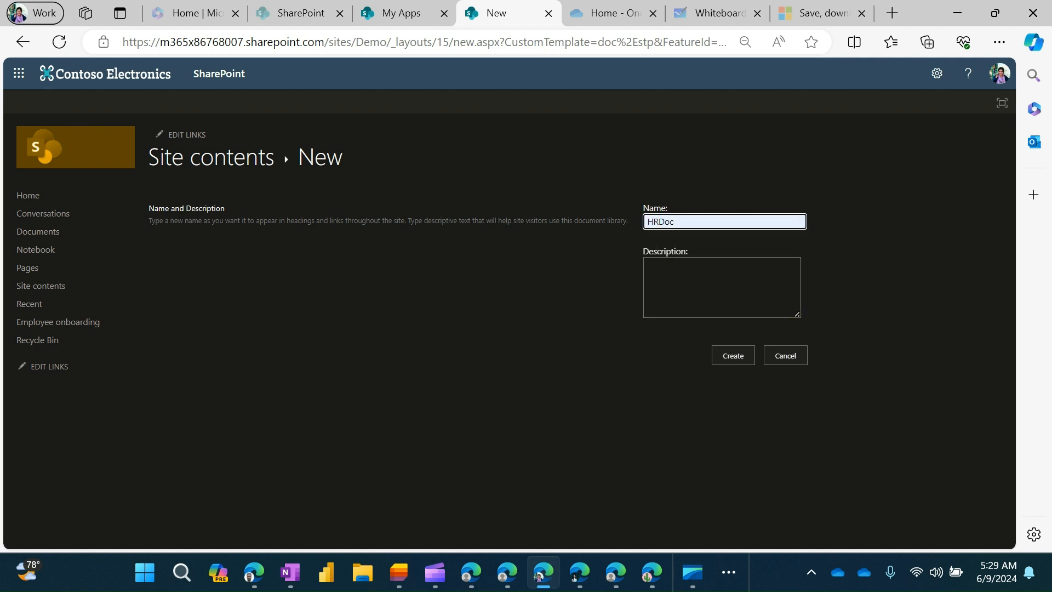
left_click(733, 356)
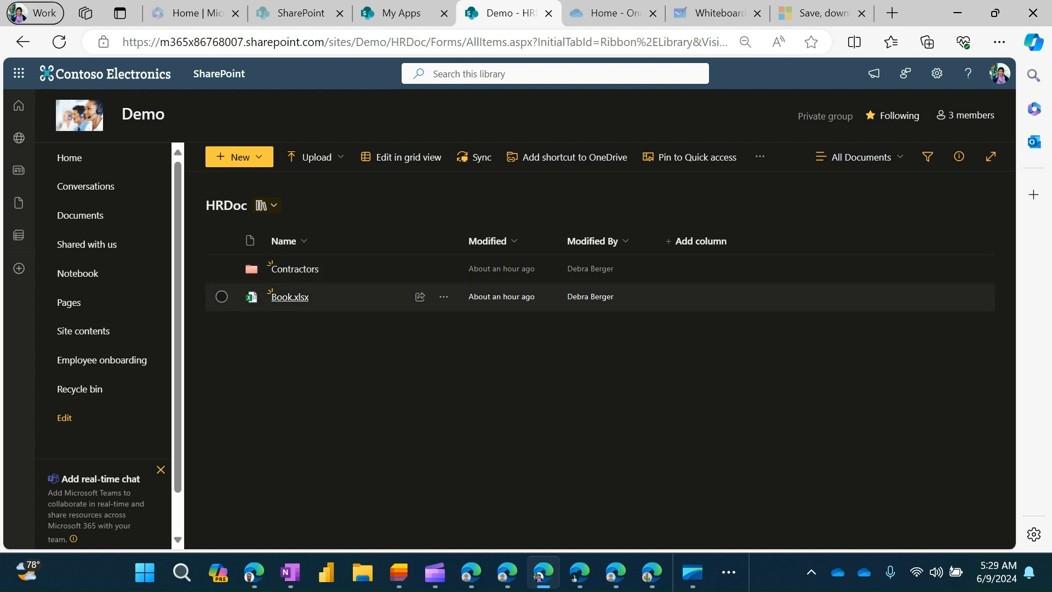
Open the Demo site's contents page from the HRDoc library
mouse_move(289, 296)
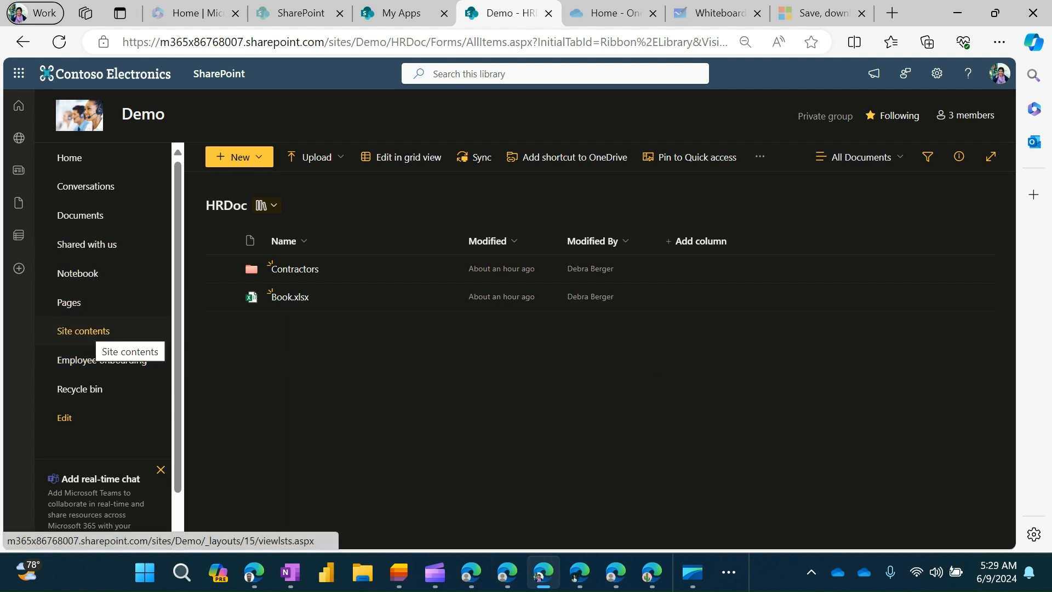
left_click(83, 331)
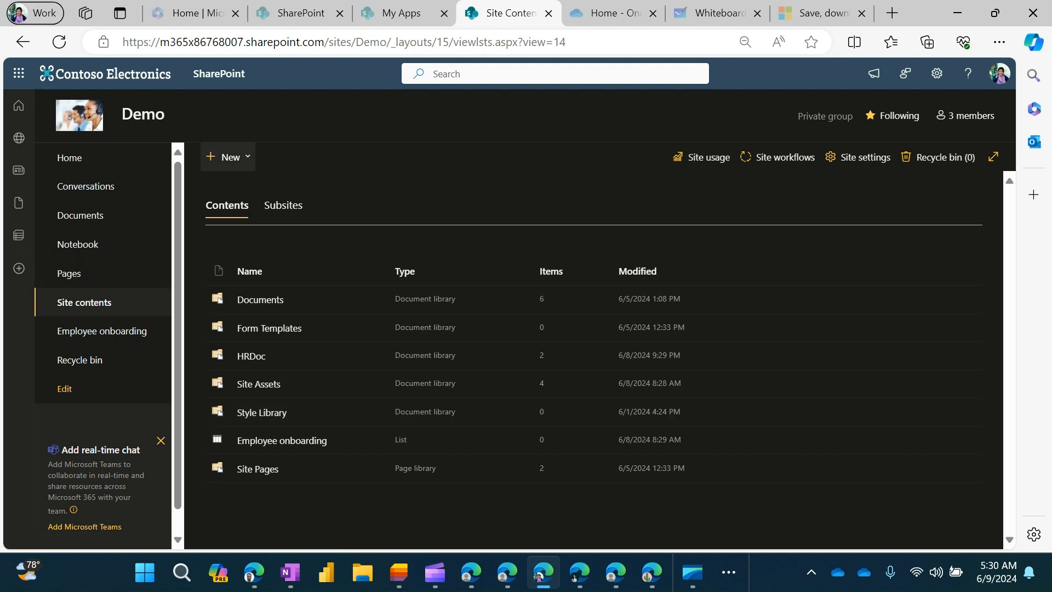
left_click(228, 157)
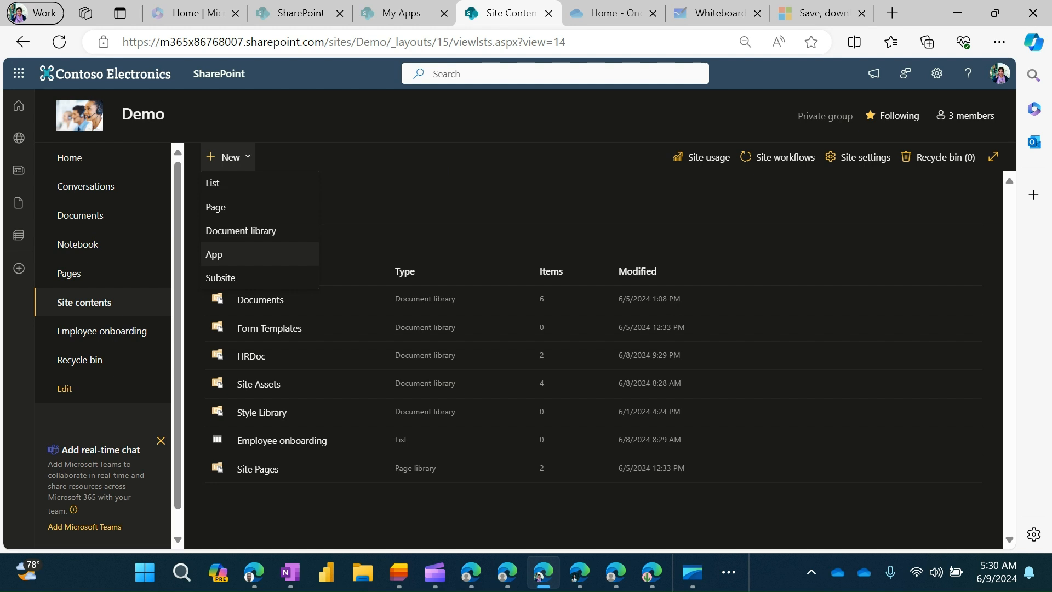
key("Escape")
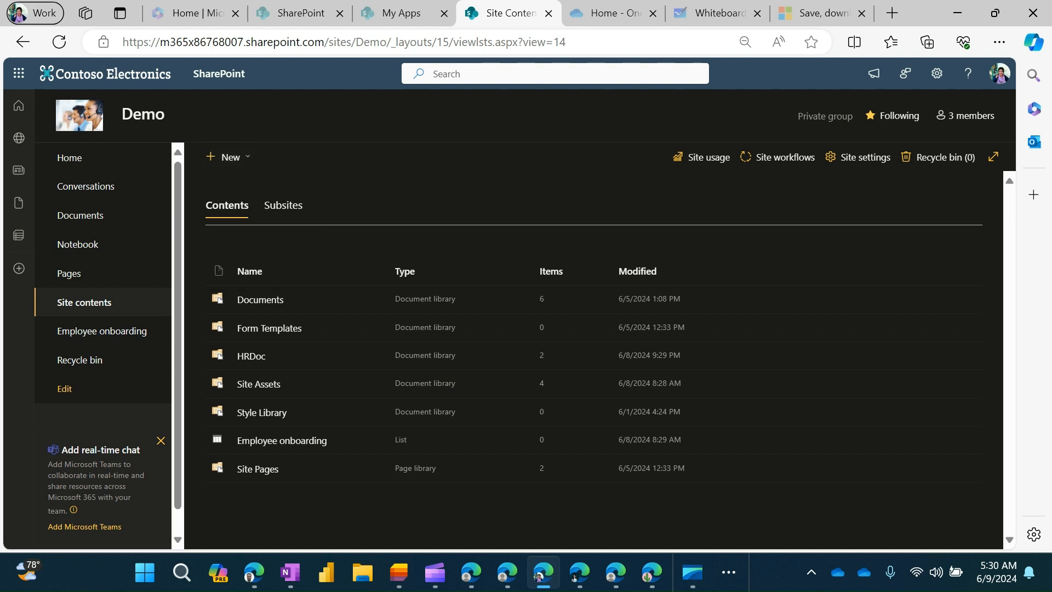
Start adding another app through the Demo site's settings and open the classic apps experience
left_click(936, 74)
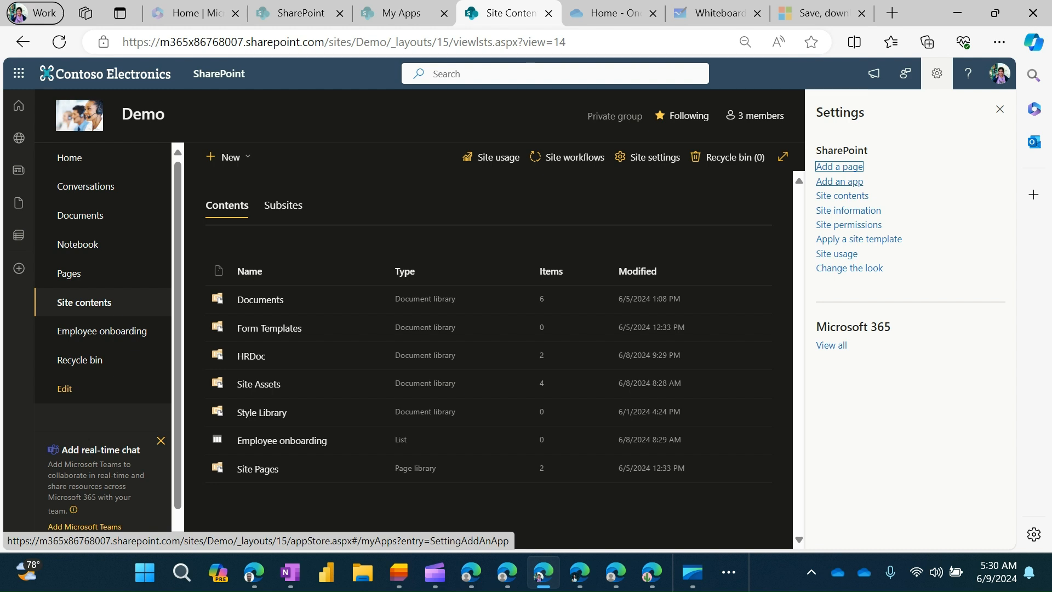
left_click(839, 181)
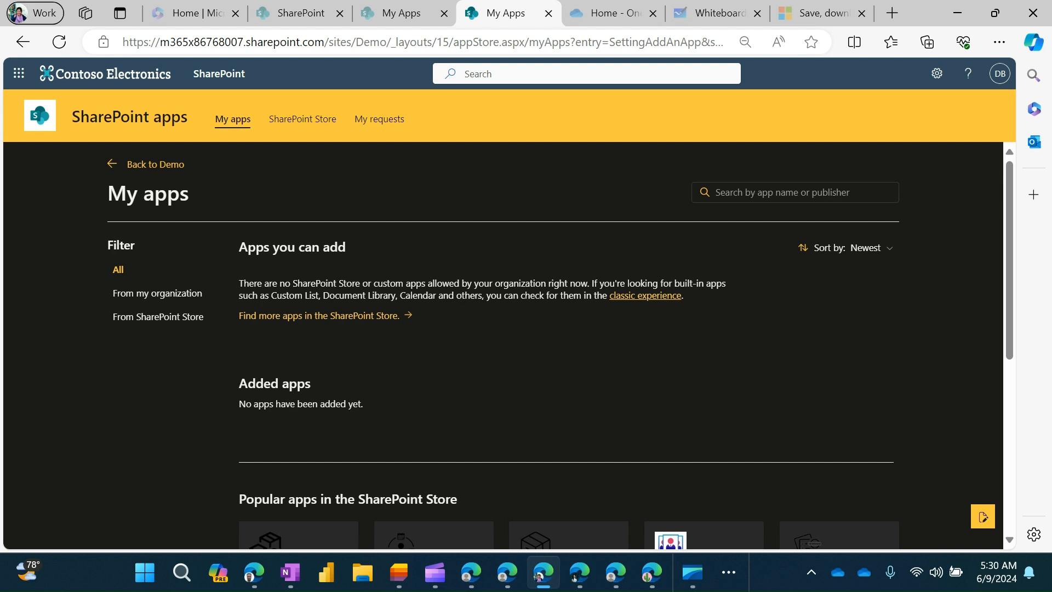
left_click(620, 296)
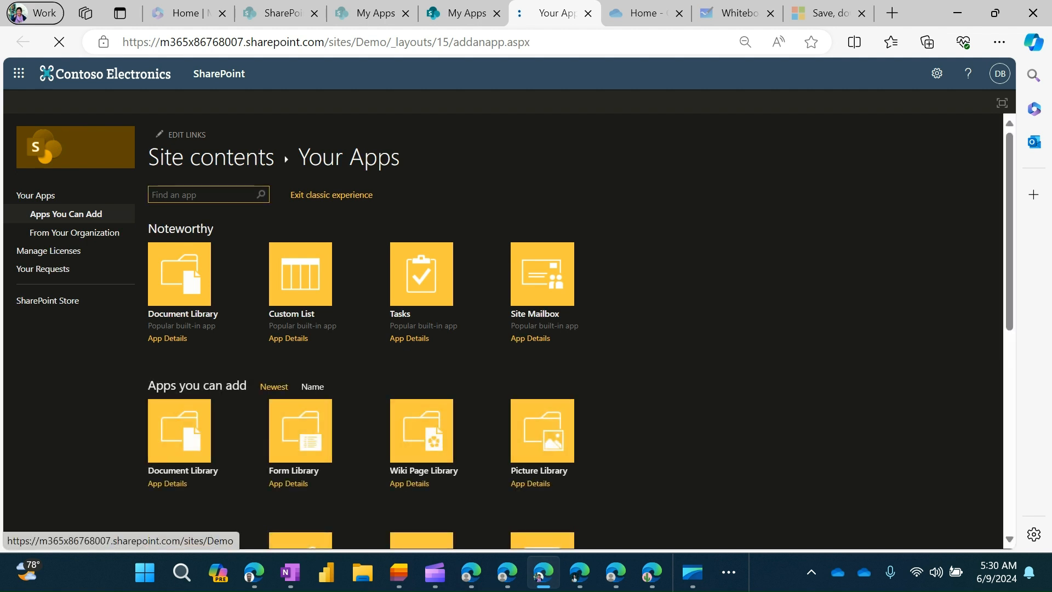
Search the classic apps page for "list" to find the uploaded list template
left_click(196, 194)
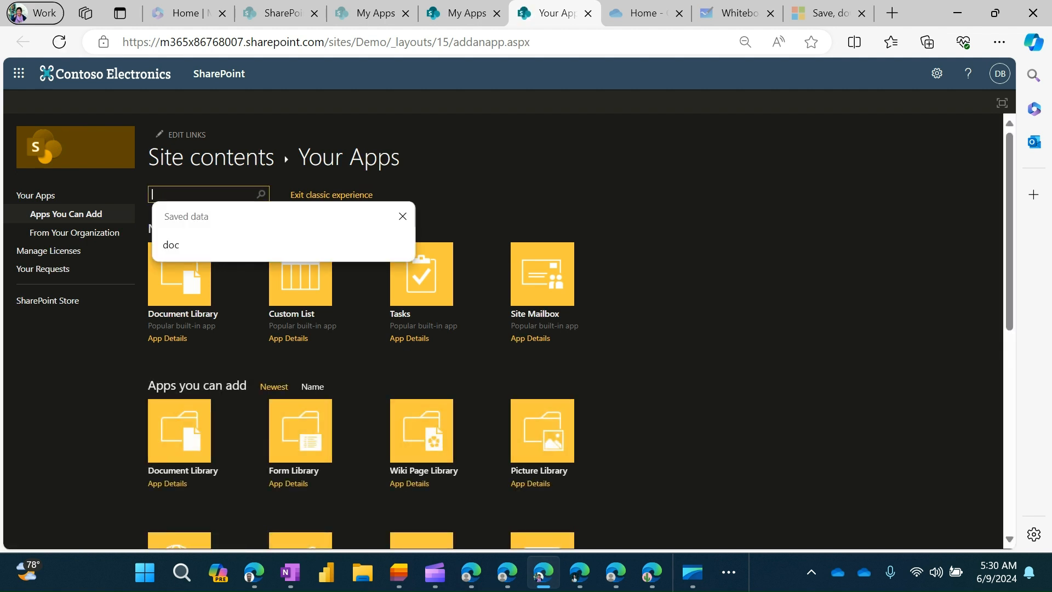
type("list")
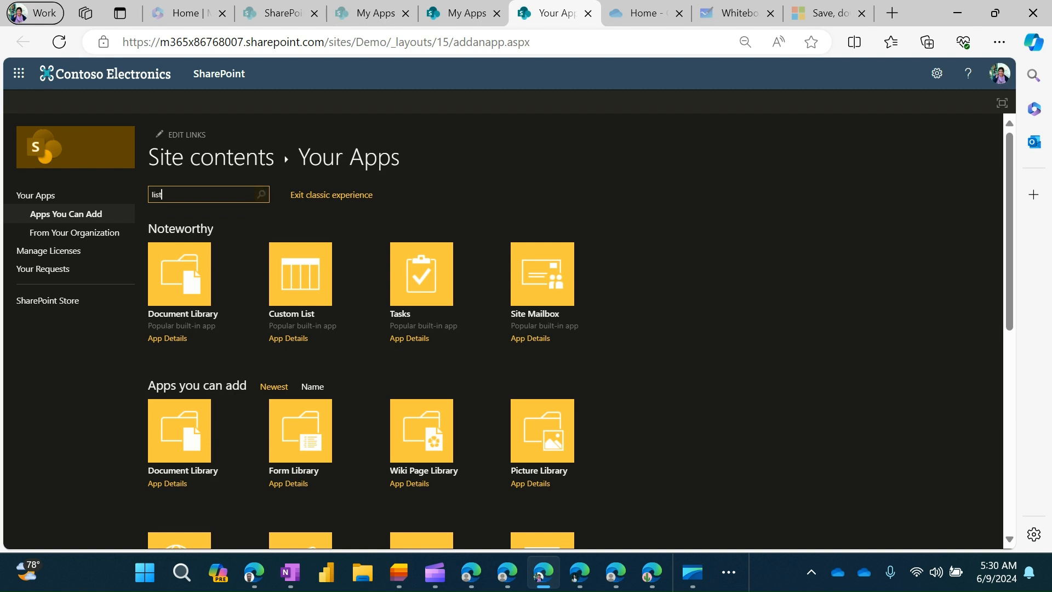
key("Return")
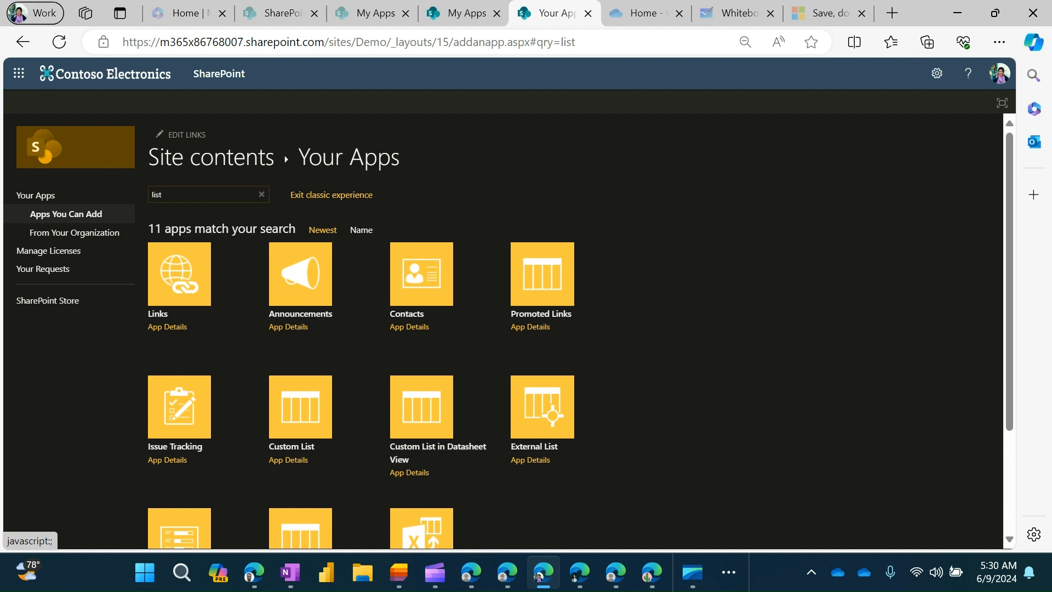
Create a list named HRList from the uploaded list template
scroll(493, 329, "down", 3)
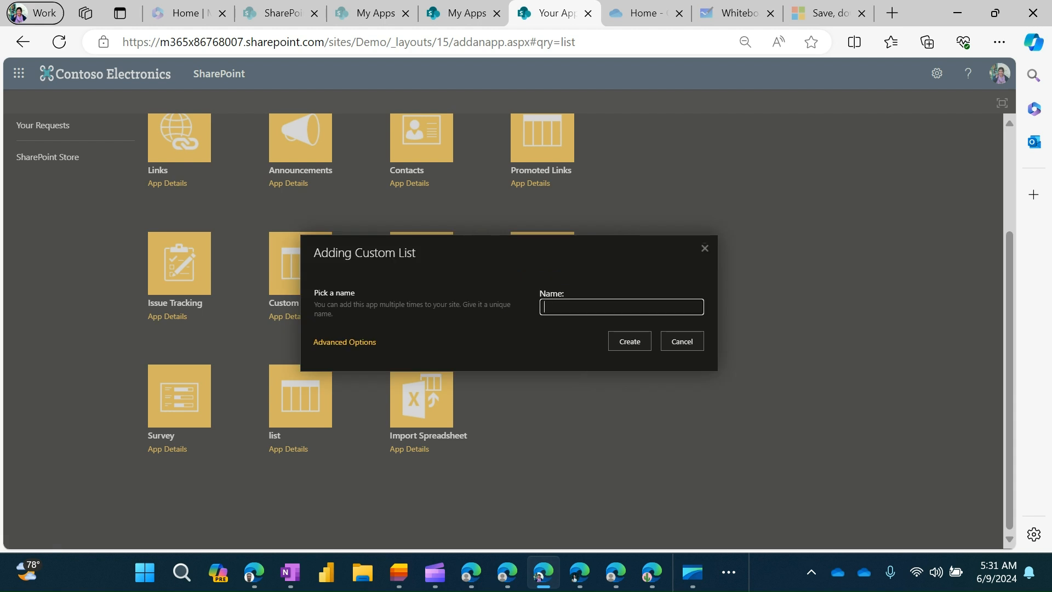
type("HR")
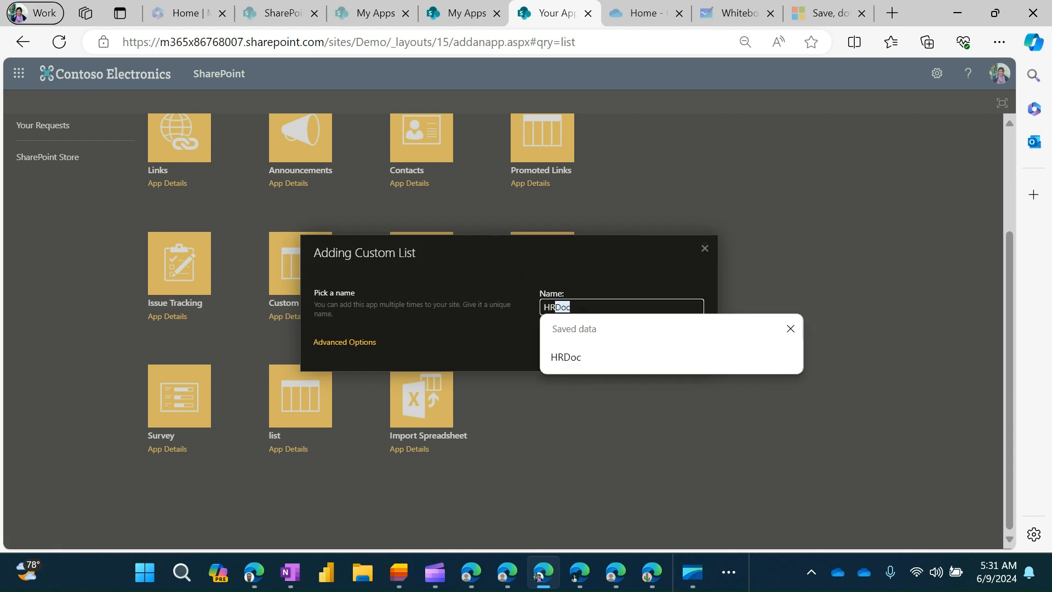
type("List")
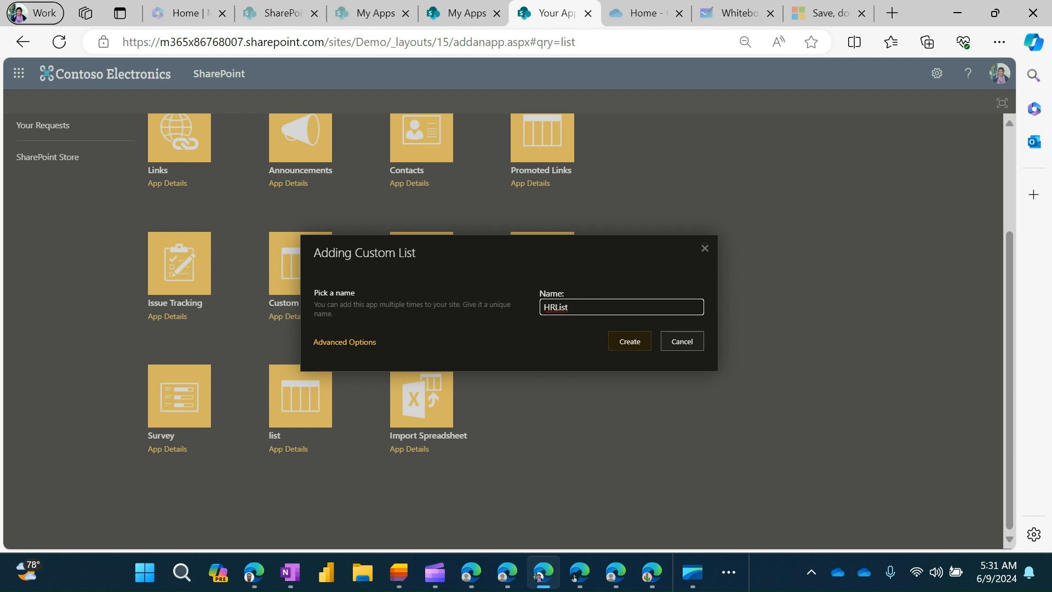
left_click(630, 340)
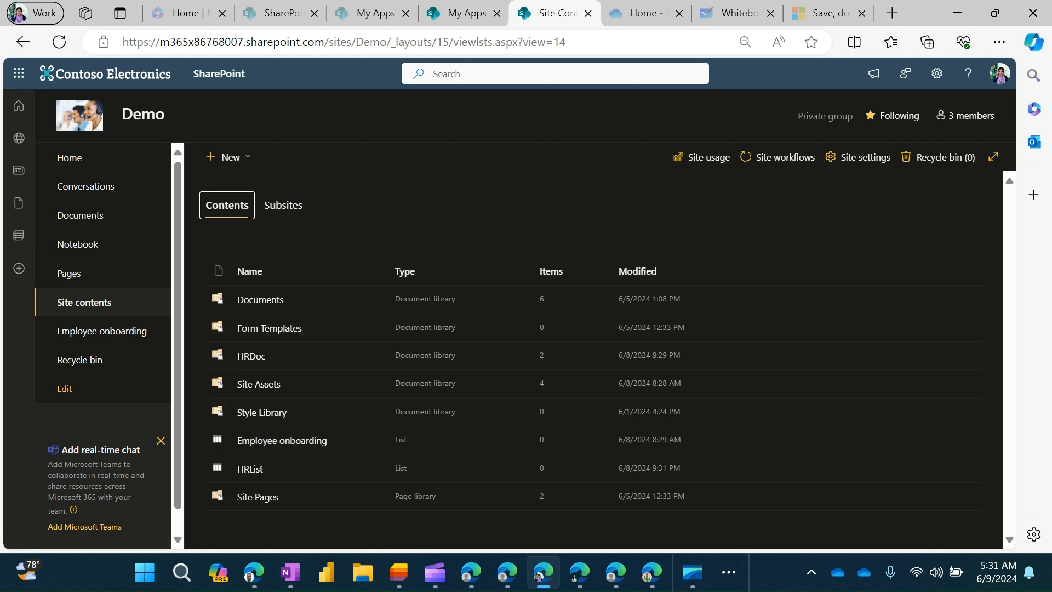
Check which account is signed in and open the HRList list from the Demo site's contents
left_click(999, 73)
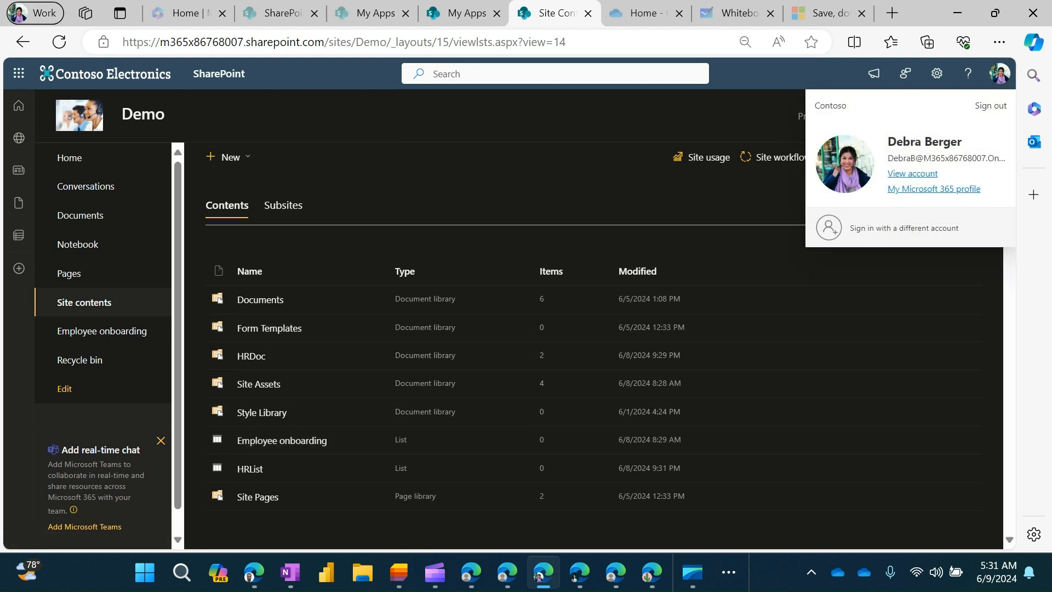
left_click(999, 73)
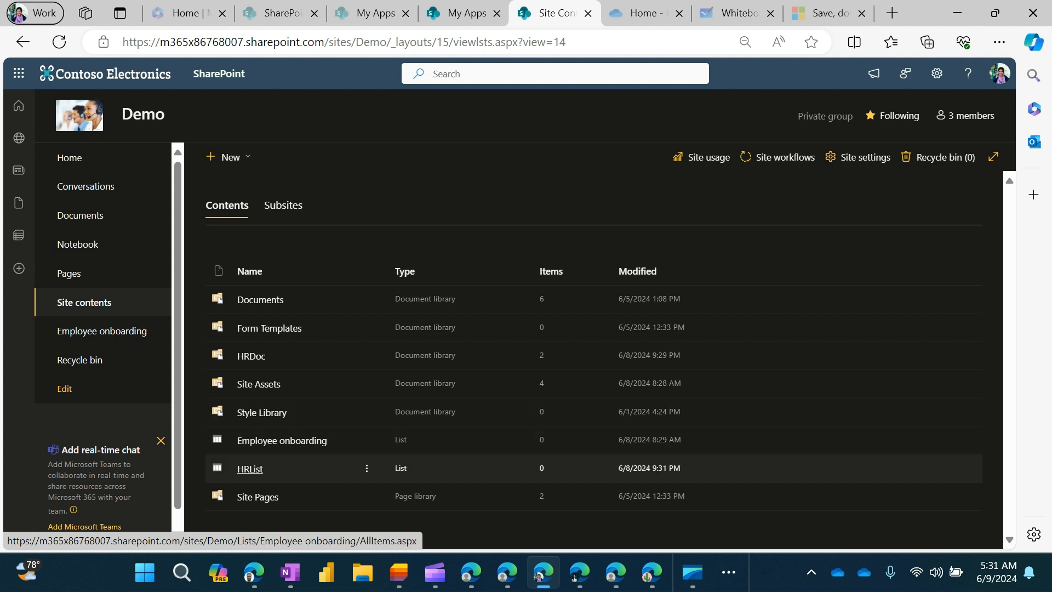
left_click(250, 469)
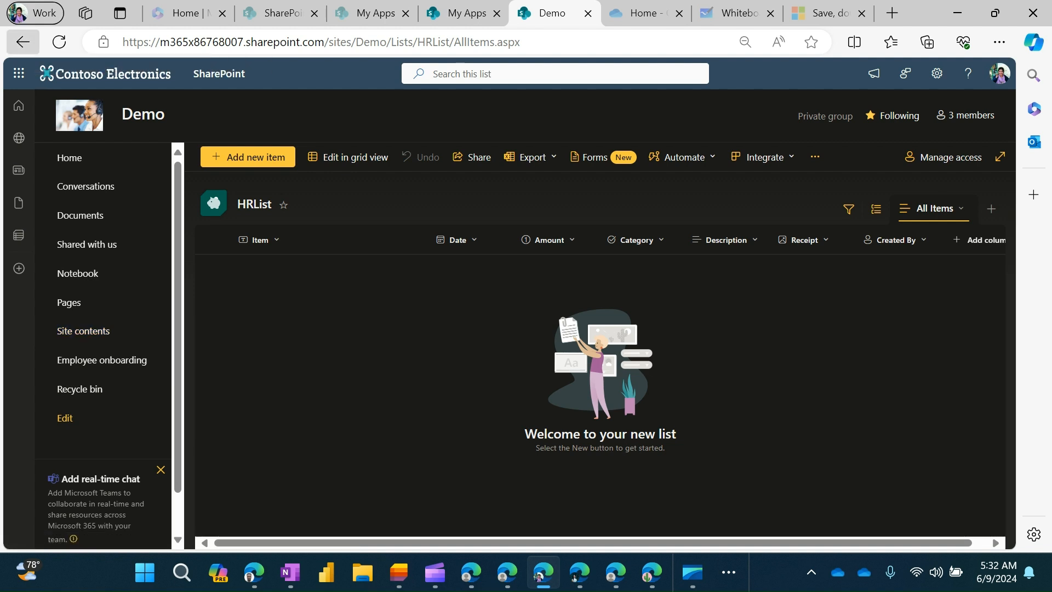
Return to the site contents, create a blank Word document in the HRDoc library, and refresh the library's file list
left_click(23, 42)
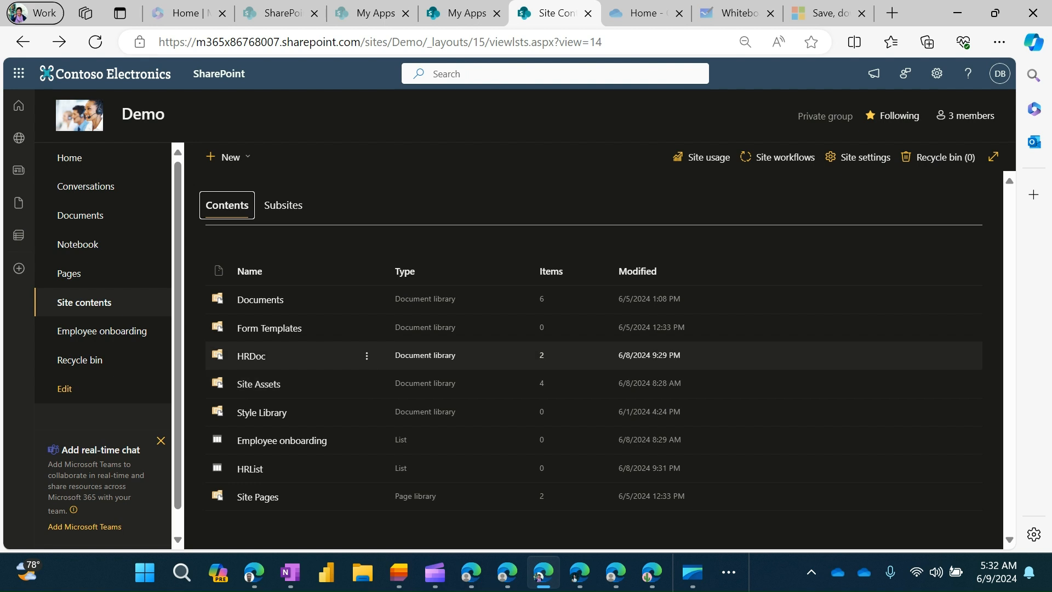
left_click(251, 356)
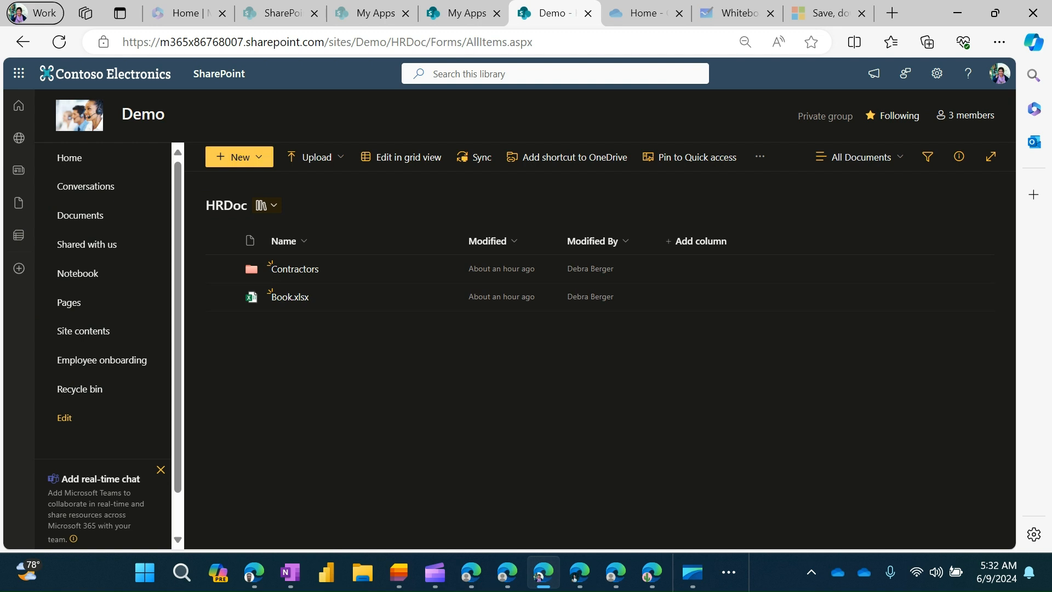
left_click(240, 157)
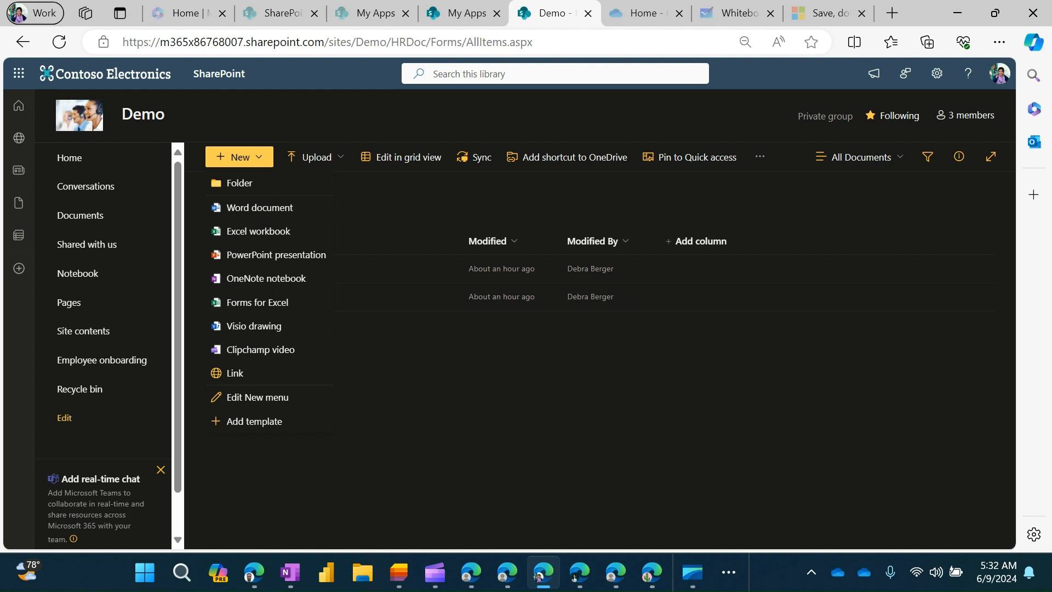
left_click(260, 207)
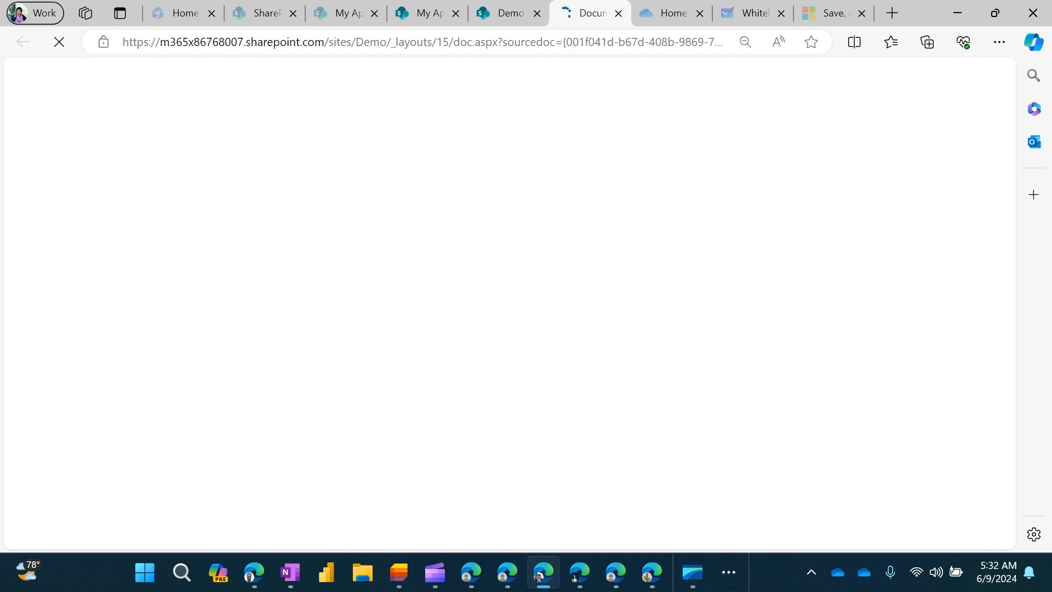
left_click(618, 13)
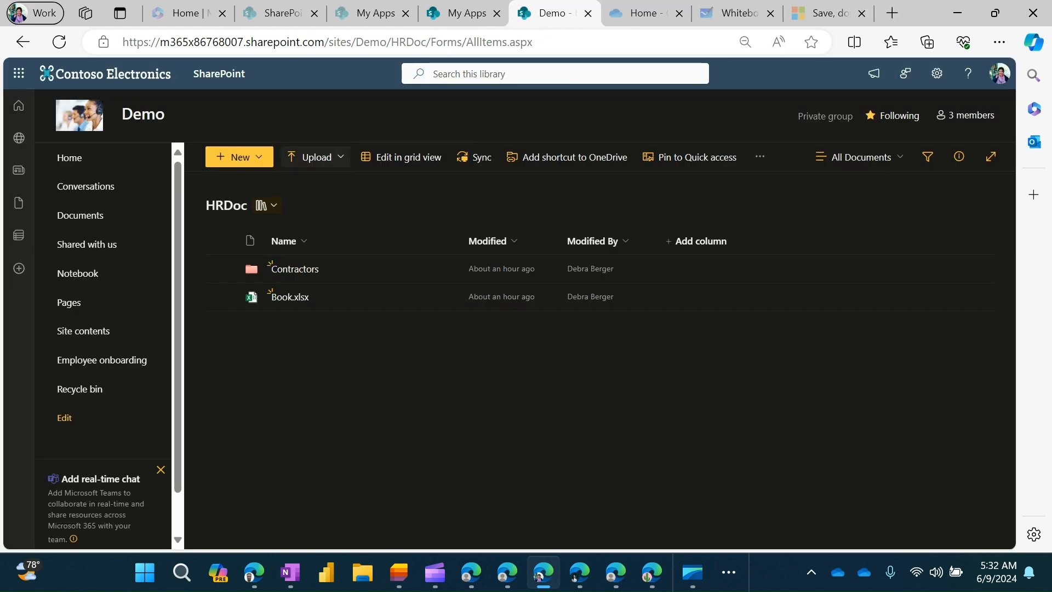
left_click(59, 42)
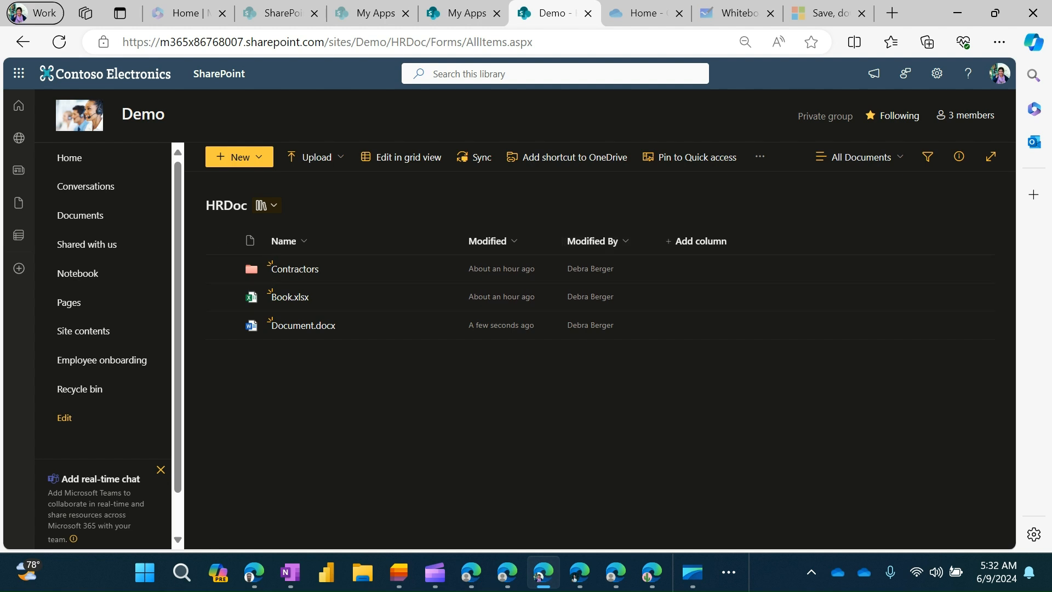
Open the HR site's Inventory library in its other browser window for comparison, and return to the Demo site's home page
mouse_move(471, 572)
mouse_move(507, 572)
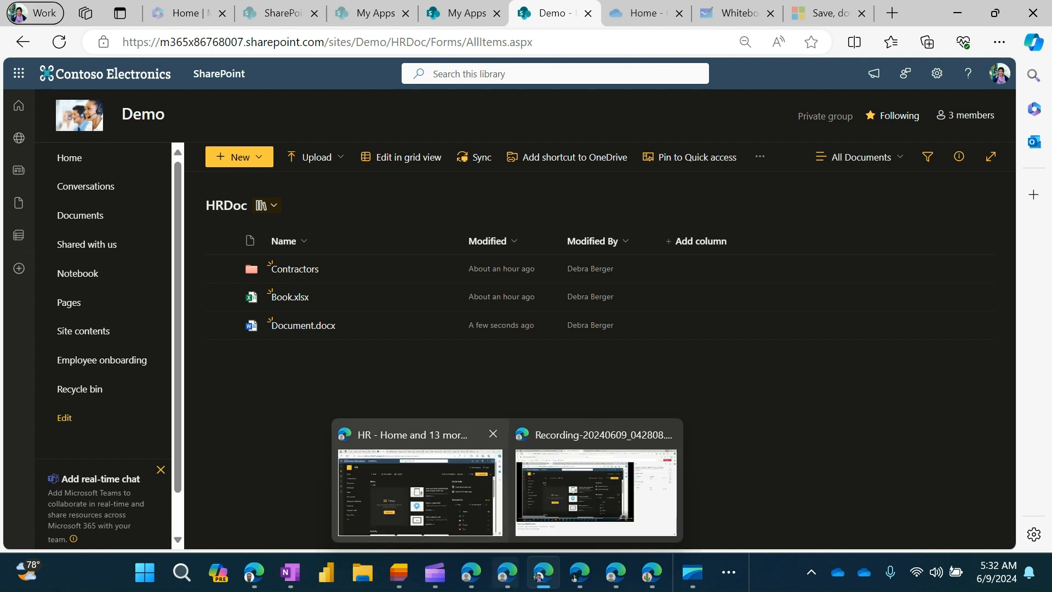
left_click(420, 492)
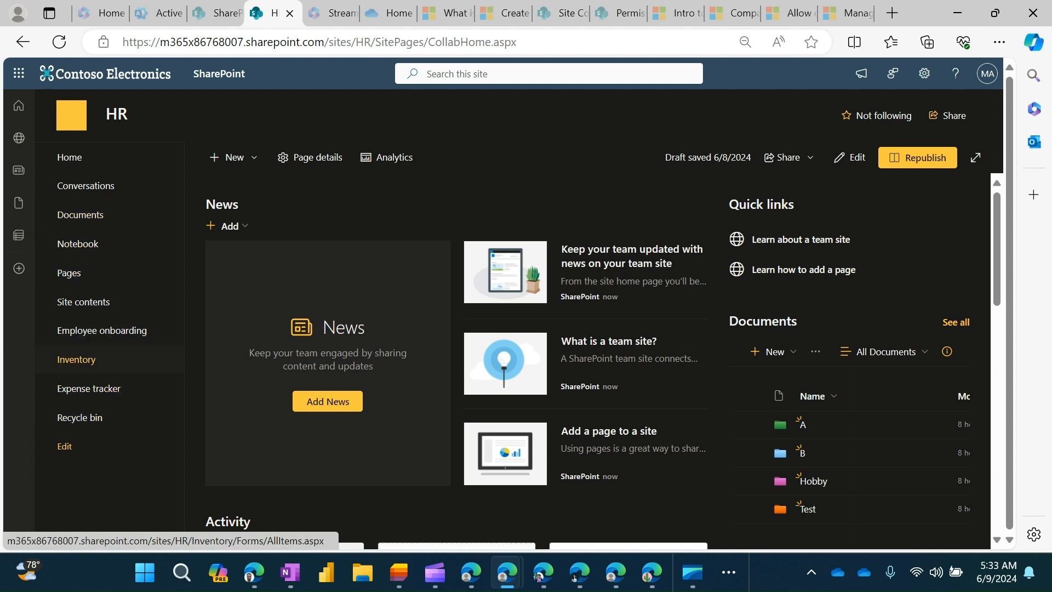
left_click(76, 359)
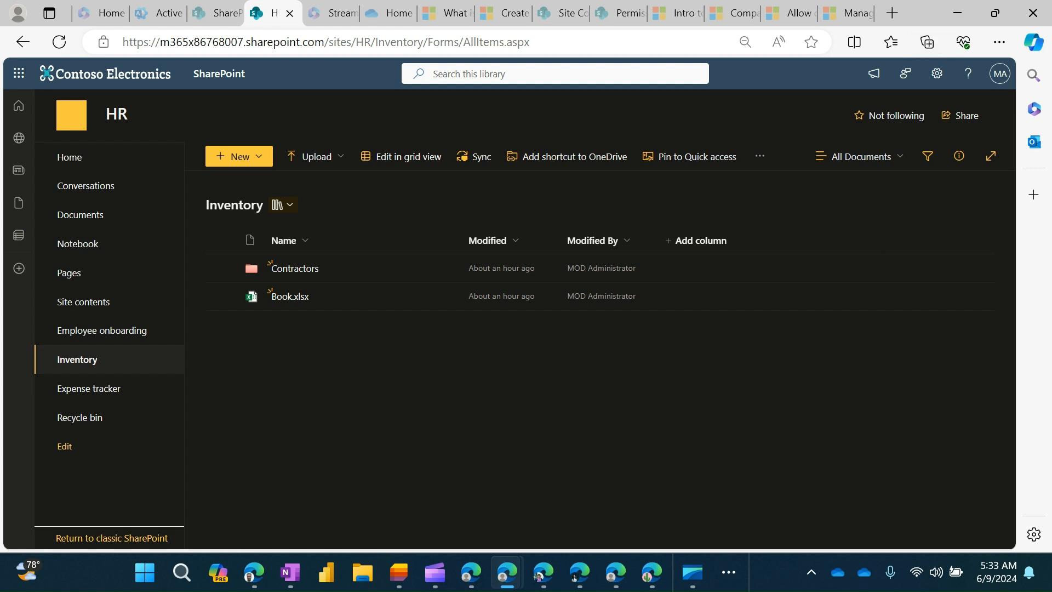
left_click(957, 13)
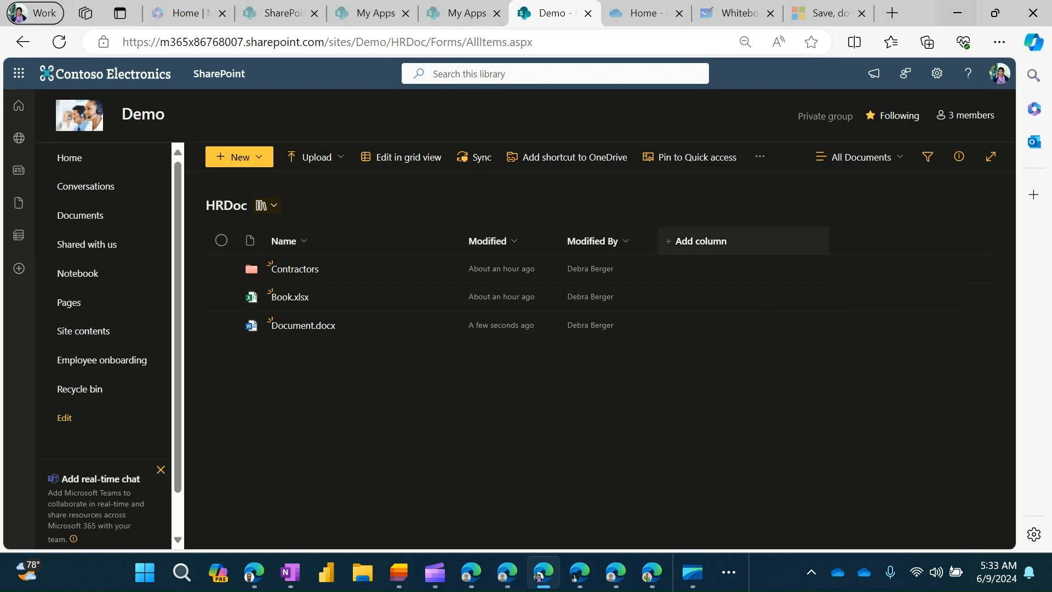
left_click(69, 158)
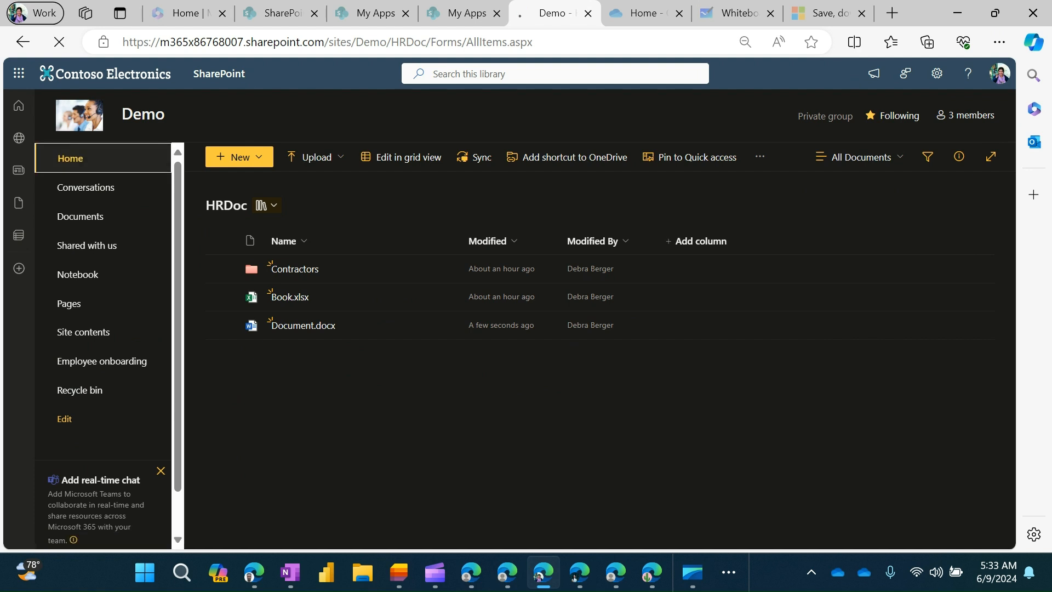